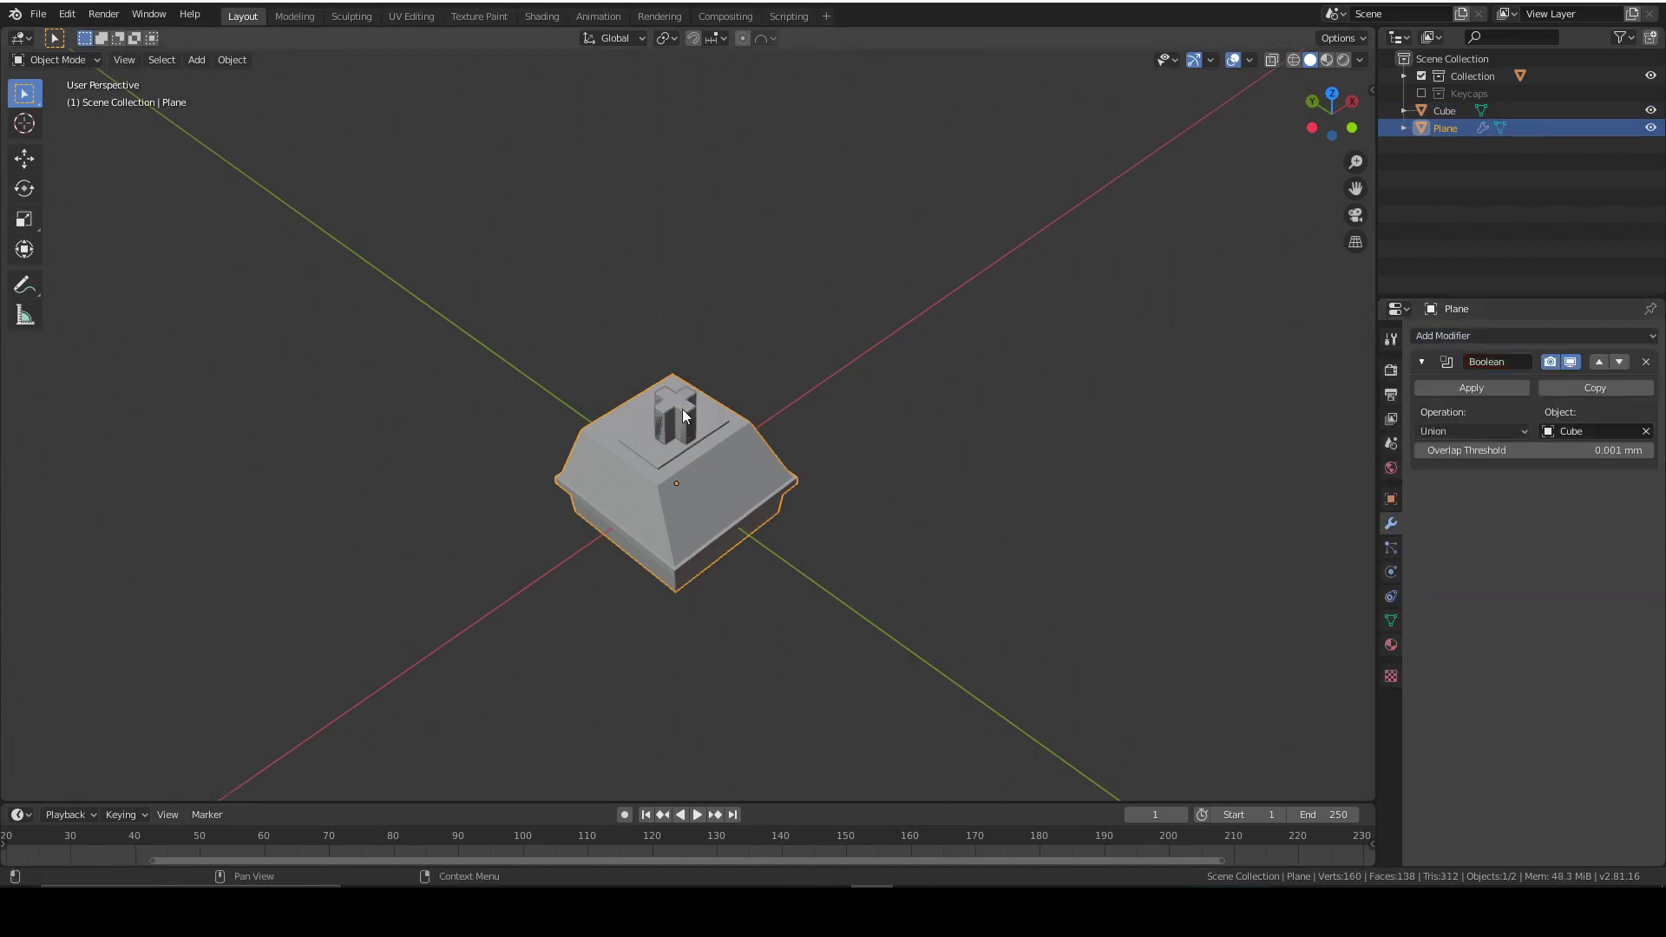
# Hide the Cube stem, apply the Boolean union into the housing, and bring up Cube's options
pyautogui.scroll(5, 682, 409)
pyautogui.click(1650, 110)
pyautogui.click(1472, 388)
pyautogui.moveTo(625, 488); pyautogui.dragTo(842, 571, button='middle')
pyautogui.rightClick(1508, 111)
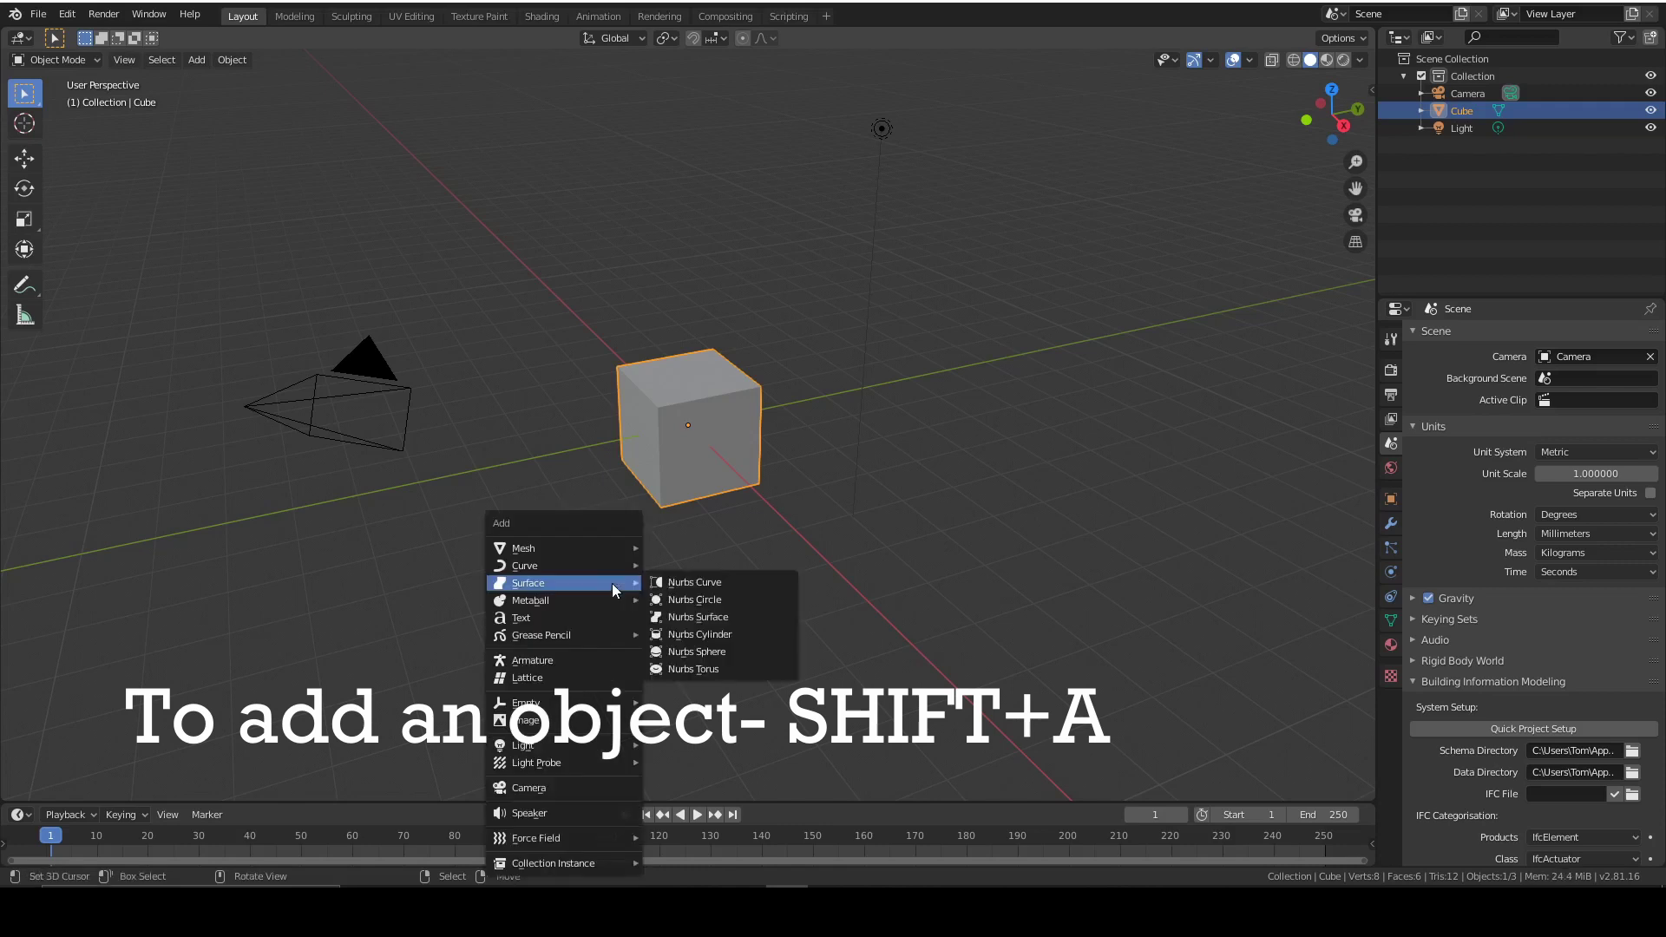
# Look over the keycap scene and Keycaps collection, then switch to the top view
pyautogui.press('Escape')
pyautogui.scroll(3, 635, 577)
pyautogui.moveTo(591, 537); pyautogui.dragTo(675, 488, button='middle')
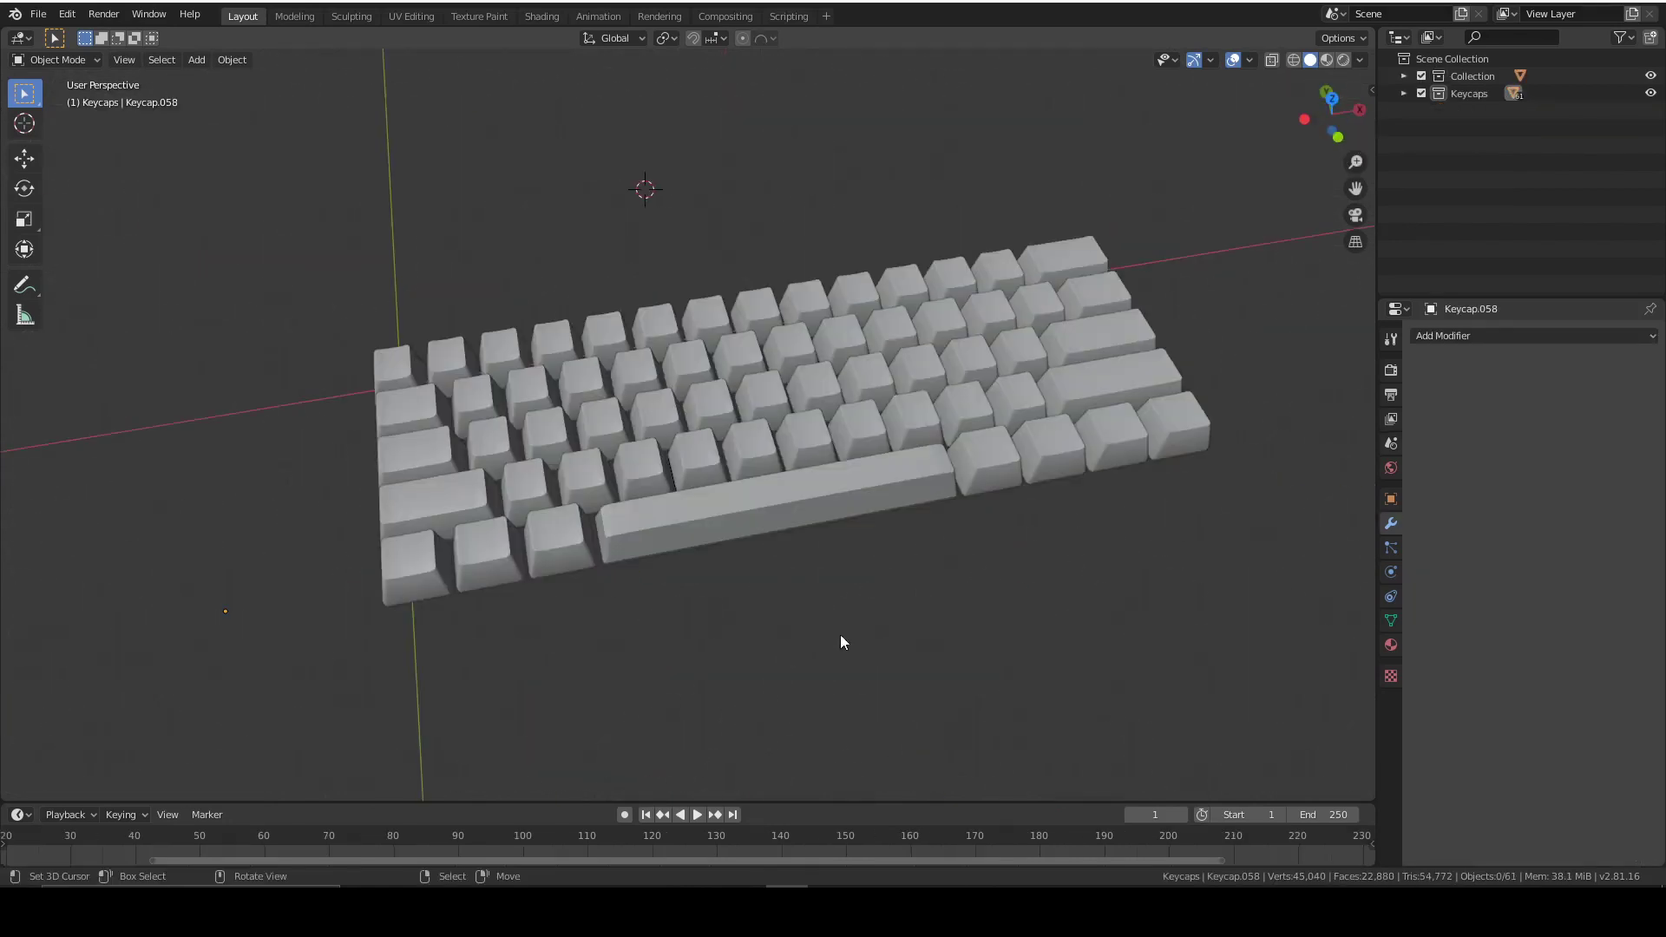
pyautogui.moveTo(840, 642); pyautogui.dragTo(804, 664, button='middle')
pyautogui.moveTo(607, 618); pyautogui.dragTo(817, 679, button='middle')
pyautogui.rightClick(1469, 162)
pyautogui.click(1404, 93)
pyautogui.click(1404, 93)
pyautogui.click(1332, 90)
# Exclude the Keycaps collection and centre the top view on the world origin
pyautogui.keyDown('shift'); pyautogui.moveTo(911, 588); pyautogui.dragTo(1141, 368, button='middle'); pyautogui.keyUp('shift')
pyautogui.scroll(5, 866, 335)
pyautogui.scroll(5, 866, 341)
pyautogui.keyDown('shift'); pyautogui.moveTo(866, 341); pyautogui.dragTo(775, 438, button='middle'); pyautogui.keyUp('shift')
# Add a 14.5 mm plane at location 0, 0, 0 and enter Edit Mode
pyautogui.hotkey('shift', 'a')
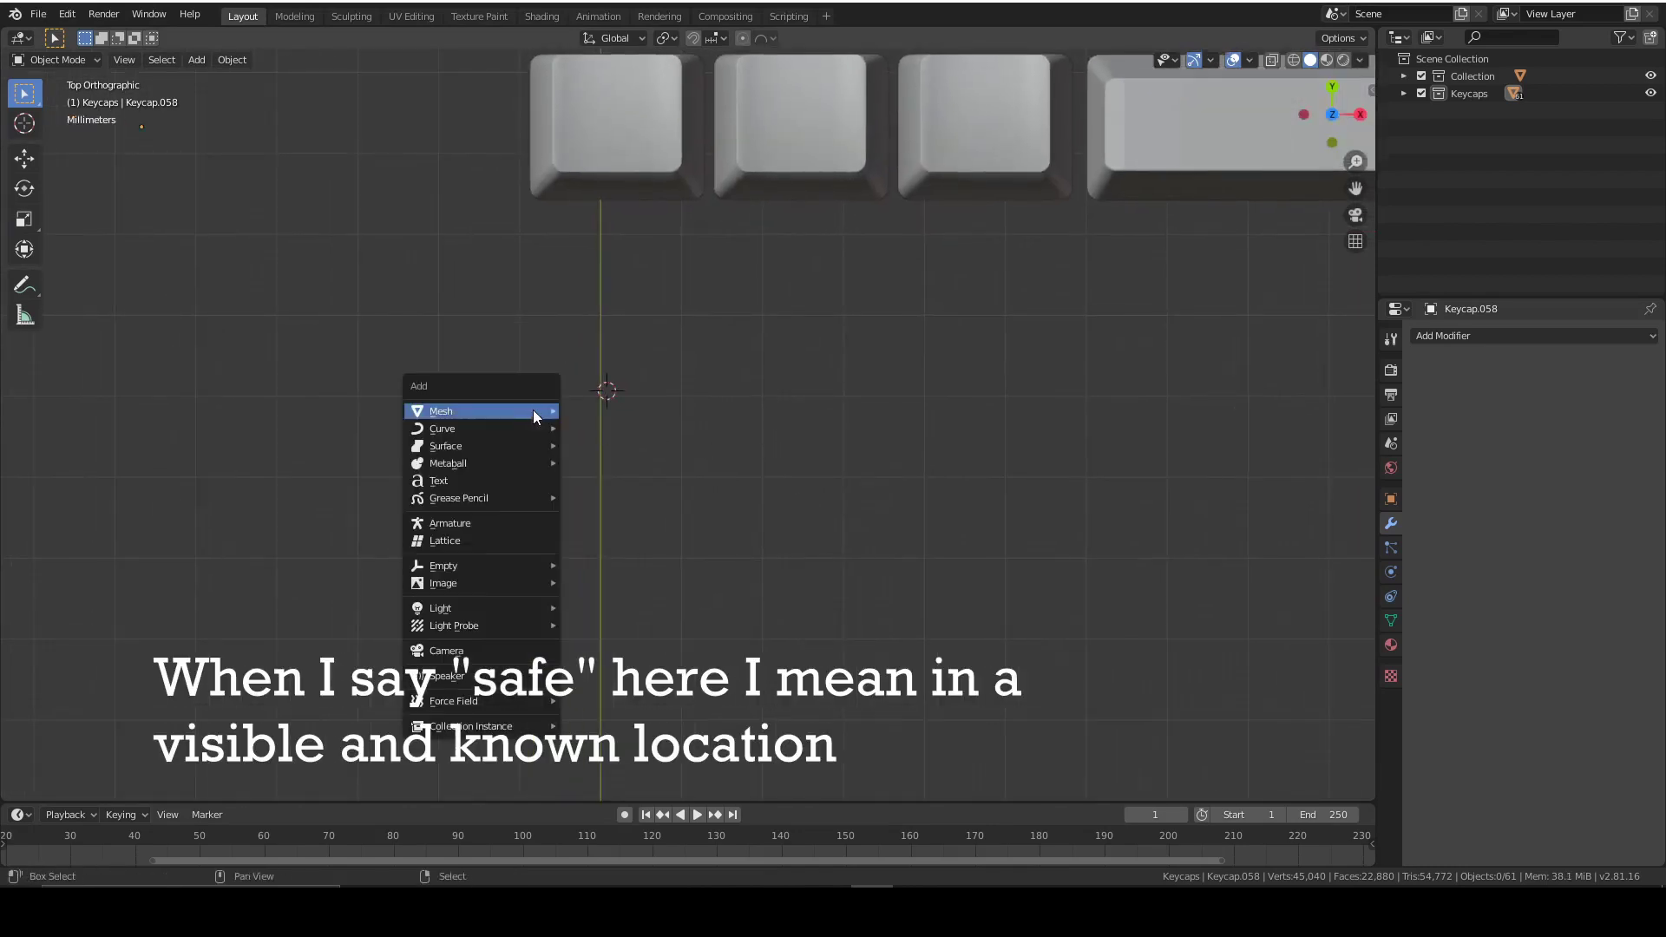
pyautogui.click(1421, 93)
pyautogui.scroll(-5, 585, 456)
pyautogui.keyDown('shift'); pyautogui.moveTo(775, 334); pyautogui.dragTo(777, 345, button='middle'); pyautogui.keyUp('shift')
pyautogui.keyDown('shift'); pyautogui.moveTo(717, 137); pyautogui.dragTo(689, 434, button='middle'); pyautogui.keyUp('shift')
pyautogui.scroll(5, 689, 434)
pyautogui.hotkey('shift', 'a')
pyautogui.click(937, 547)
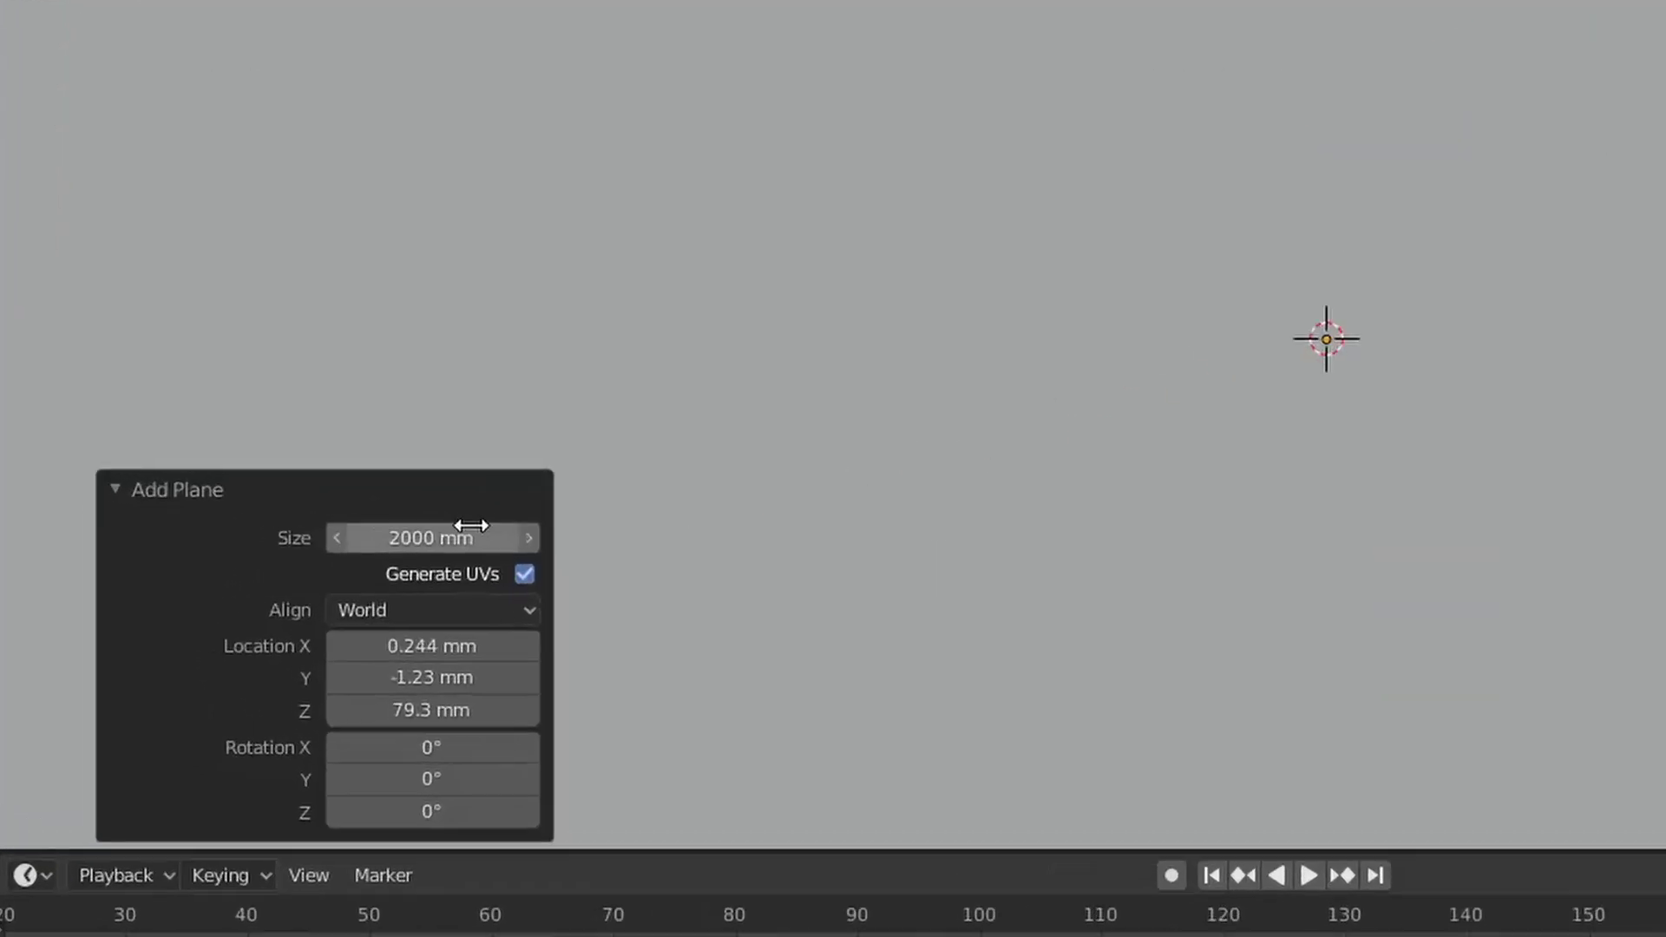
pyautogui.click(252, 635)
pyautogui.write('14.5')
pyautogui.press('Return')
pyautogui.moveTo(923, 524); pyautogui.dragTo(863, 717)
pyautogui.moveTo(941, 534); pyautogui.dragTo(941, 672)
pyautogui.write('0')
pyautogui.press('Return')
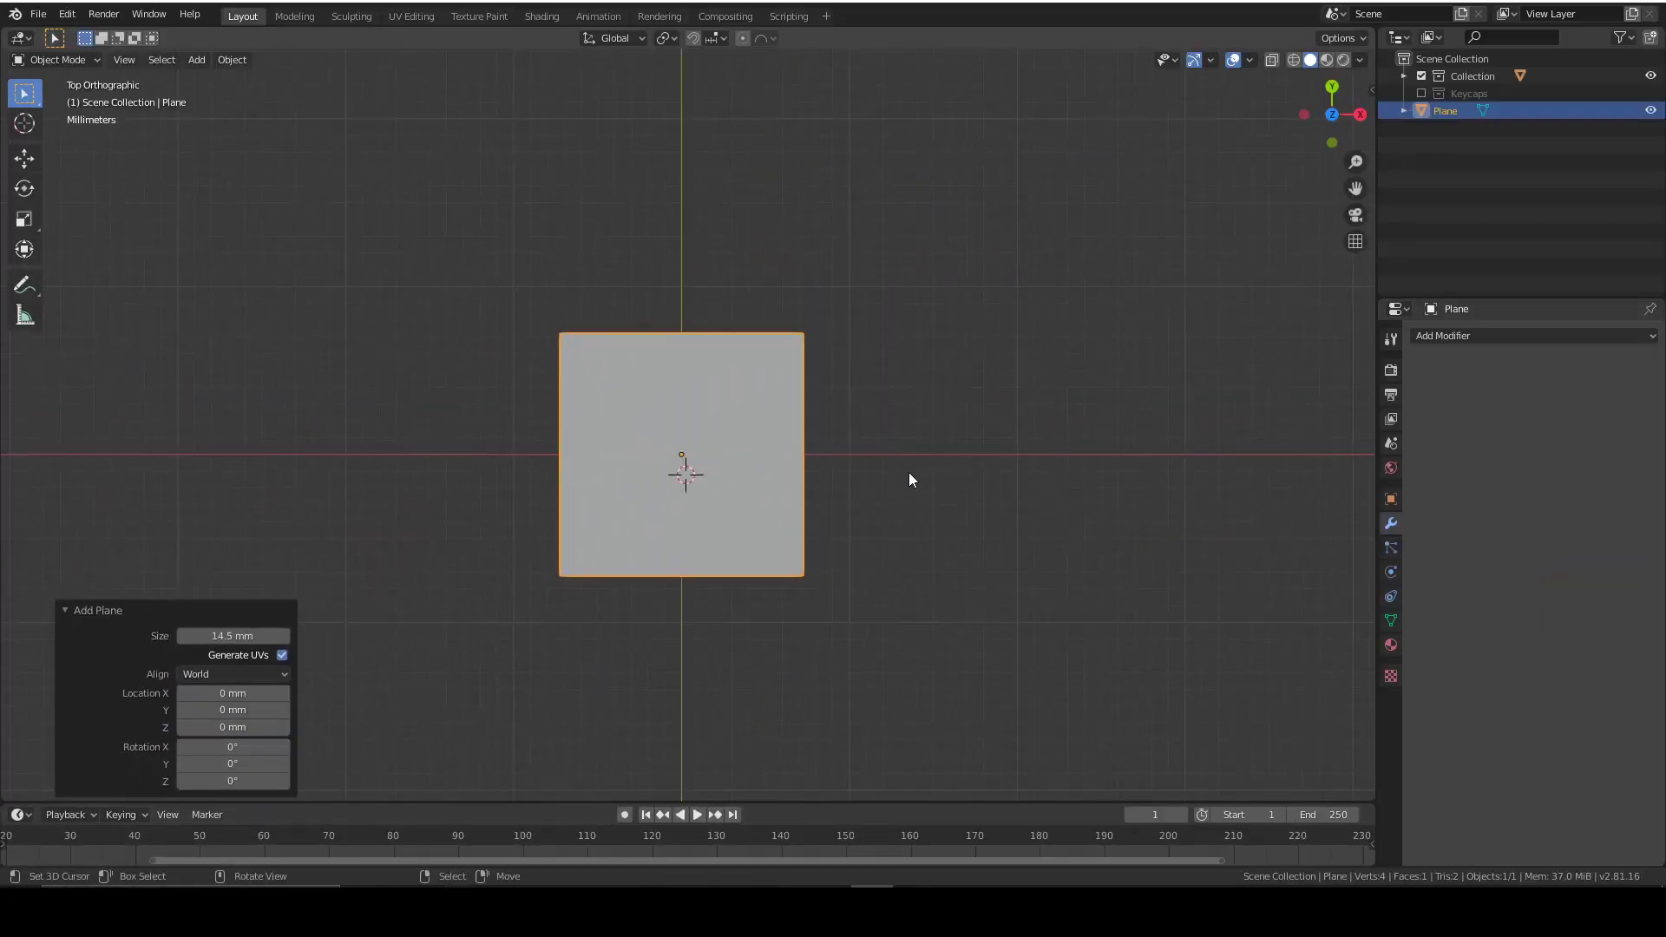
pyautogui.press('Tab')
pyautogui.keyDown('shift'); pyautogui.moveTo(920, 651); pyautogui.dragTo(862, 397, button='middle'); pyautogui.keyUp('shift')
# Extrude the plane 0.75 mm and inset its top face with 0.3 mm thickness
pyautogui.press('e')
pyautogui.write('0.75')
pyautogui.press('Return')
pyautogui.press('i')
pyautogui.click(1016, 569)
pyautogui.scroll(3, 941, 612)
pyautogui.moveTo(227, 686); pyautogui.dragTo(300, 686)
pyautogui.press('Escape')
pyautogui.click(242, 686)
pyautogui.write('0.3')
pyautogui.press('Return')
# Extrude the inner face up 5 mm and view it from the top
pyautogui.press('e')
pyautogui.write('5')
pyautogui.press('Return')
pyautogui.press('KP_7')
# In vertex select, narrow the top inner edge along X and shift it along Y
pyautogui.press('1')
pyautogui.keyDown('shift'); pyautogui.moveTo(1118, 354); pyautogui.dragTo(1090, 378, button='middle'); pyautogui.keyUp('shift')
pyautogui.keyDown('shift'); pyautogui.click(866, 274); pyautogui.keyUp('shift')
pyautogui.keyDown('shift'); pyautogui.scroll(3, 993, 252); pyautogui.keyUp('shift')
pyautogui.scroll(2, 963, 287)
pyautogui.press('s')
pyautogui.press('x')
pyautogui.click(1035, 360)
pyautogui.press('g')
pyautogui.press('y')
pyautogui.click(1055, 412)
pyautogui.keyDown('shift'); pyautogui.moveTo(1061, 464); pyautogui.dragTo(1078, 393, button='middle'); pyautogui.keyUp('shift')
pyautogui.press('g')
pyautogui.press('y')
pyautogui.click(1076, 382)
# Shift the bottom inner edge along Y and narrow it along X to complete the taper
pyautogui.keyDown('shift'); pyautogui.scroll(-5, 1079, 397); pyautogui.keyUp('shift')
pyautogui.click(972, 577)
pyautogui.press('g')
pyautogui.press('y')
pyautogui.click(1083, 399)
pyautogui.press('s')
pyautogui.press('x')
pyautogui.click(1068, 477)
pyautogui.moveTo(1027, 554); pyautogui.dragTo(1067, 348, button='middle')
# From the top view, inset the inner top face of the housing
pyautogui.click(1341, 90)
pyautogui.keyDown('shift'); pyautogui.moveTo(1209, 353); pyautogui.dragTo(1218, 464, button='middle'); pyautogui.keyUp('shift')
pyautogui.press('3')
pyautogui.click(918, 335)
pyautogui.keyDown('shift'); pyautogui.moveTo(1047, 365); pyautogui.dragTo(1015, 439, button='middle'); pyautogui.keyUp('shift')
pyautogui.press('i')
pyautogui.click(1146, 431)
pyautogui.scroll(4, 955, 384)
# Move the inset face's upper edge about 2 mm down along Y
pyautogui.press('2')
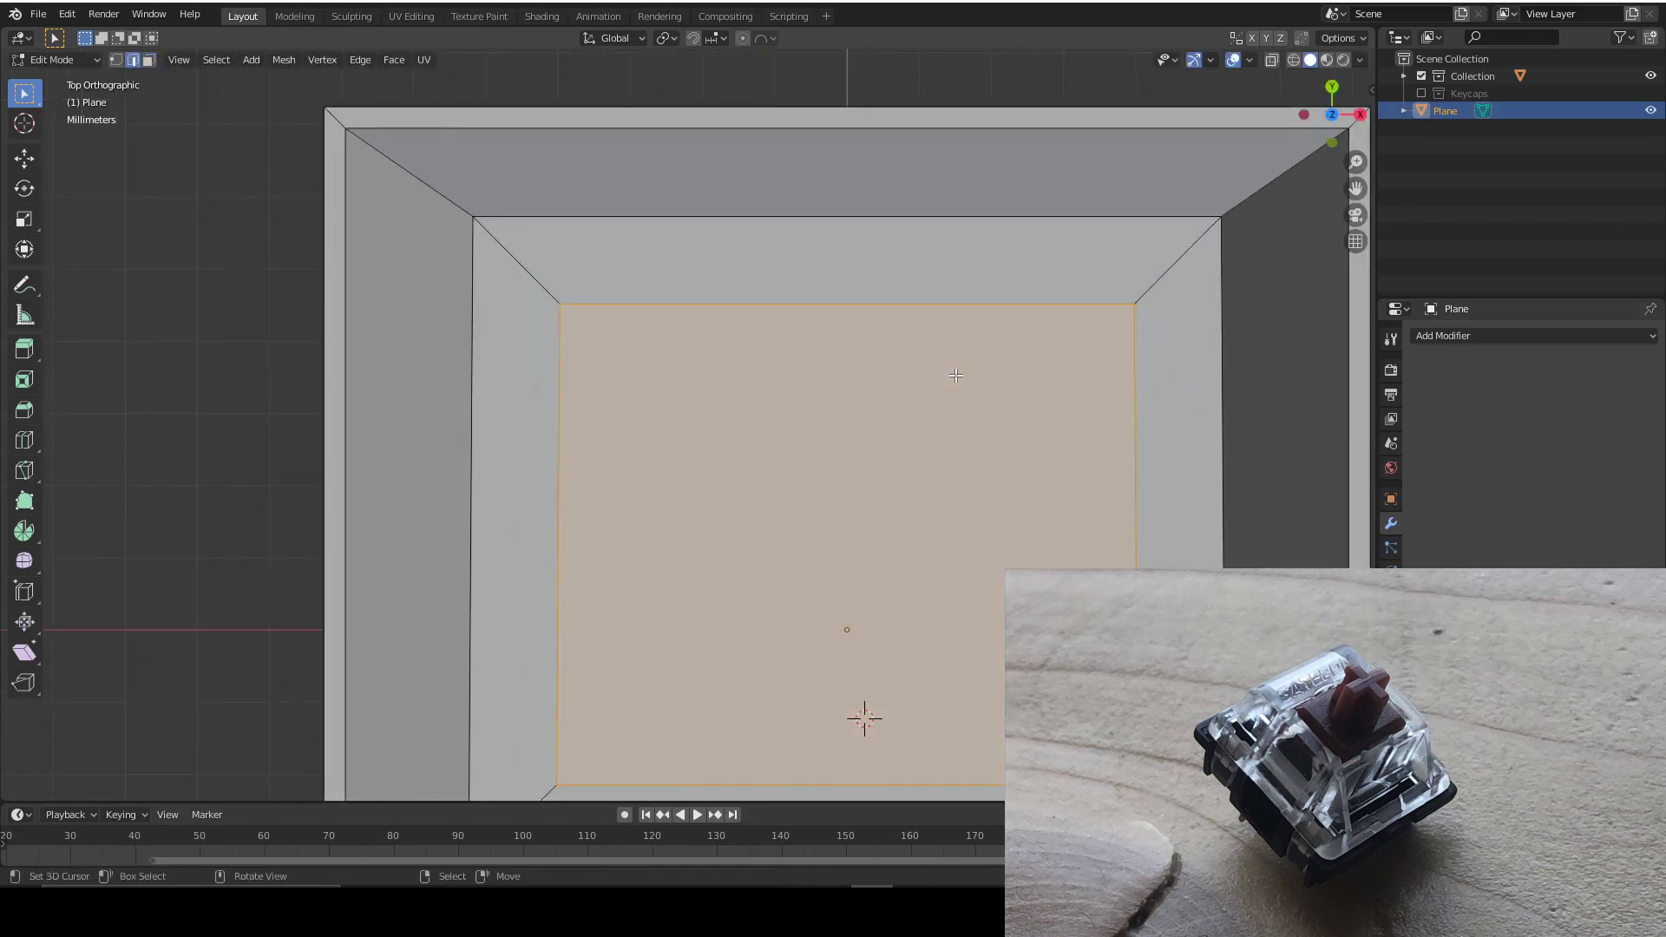
pyautogui.click(929, 336)
pyautogui.press('g')
pyautogui.press('y')
pyautogui.click(939, 482)
pyautogui.scroll(-5, 855, 376)
# Extrude the inner face, reset its Z distance to 0, and return to Object Mode
pyautogui.press('3')
pyautogui.click(795, 407)
pyautogui.moveTo(1044, 516)
pyautogui.keyDown('shift'); pyautogui.mouseDown(button='middle')
pyautogui.moveTo(1082, 495)
pyautogui.moveTo(1056, 511)
pyautogui.moveTo(1116, 399)
pyautogui.moveTo(1030, 486)
pyautogui.mouseUp(button='middle'); pyautogui.keyUp('shift')
pyautogui.press('e')
pyautogui.write('0.5')
pyautogui.press('Return')
pyautogui.click(235, 743)
pyautogui.press('Return')
pyautogui.press('Tab')
pyautogui.moveTo(844, 605); pyautogui.dragTo(813, 533, button='middle')
pyautogui.scroll(3, 814, 533)
pyautogui.moveTo(852, 320); pyautogui.dragTo(788, 498, button='middle')
# View the housing from below and inset its bottom face in Edit Mode
pyautogui.click(1326, 140)
pyautogui.press('Tab')
pyautogui.press('a')
pyautogui.press('i')
pyautogui.click(1121, 658)
pyautogui.scroll(-3, 1119, 657)
pyautogui.moveTo(1194, 302); pyautogui.dragTo(925, 374, button='middle')
# Extrude the inset bottom face 4.5 mm and move it about 1 mm along Z
pyautogui.press('e')
pyautogui.write('4.5')
pyautogui.press('Return')
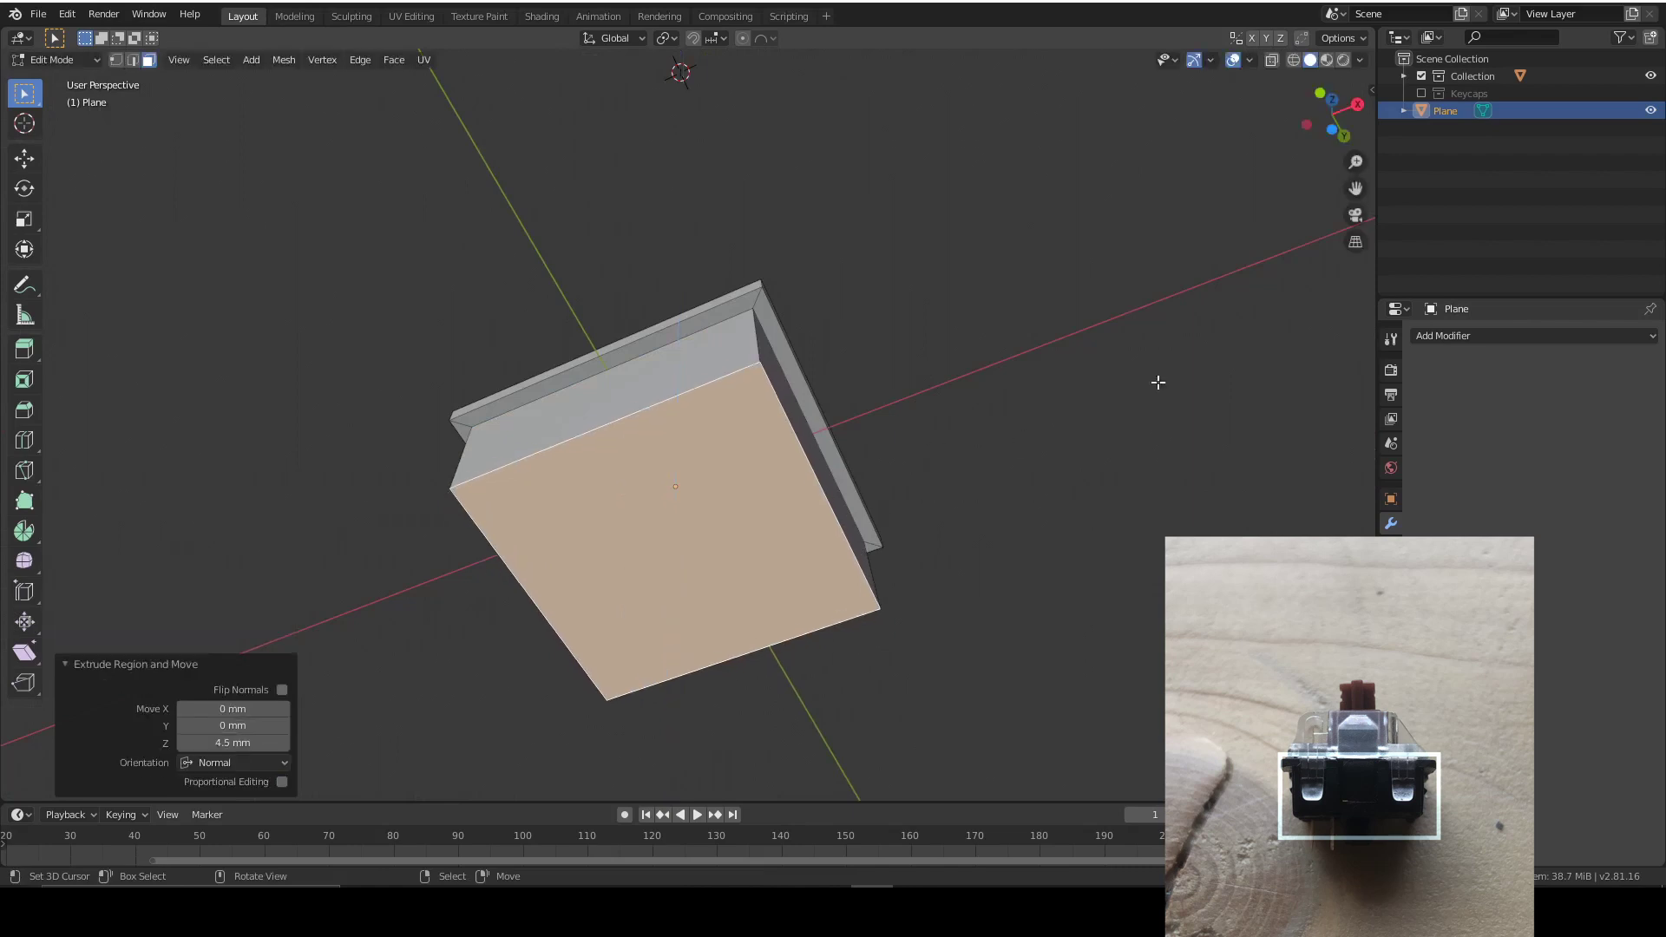
pyautogui.moveTo(1068, 326); pyautogui.dragTo(1350, 173, button='middle')
pyautogui.click(1330, 113)
pyautogui.press('g')
pyautogui.press('y')
pyautogui.press('z')
pyautogui.click(971, 550)
pyautogui.scroll(3, 871, 584)
# Scale the lower block to 0.956 along X and 0.961 along Y
pyautogui.press('s')
pyautogui.press('x')
pyautogui.click(1148, 645)
pyautogui.click(1359, 115)
pyautogui.press('s')
pyautogui.press('y')
pyautogui.click(1019, 572)
pyautogui.scroll(-4, 1019, 572)
pyautogui.keyDown('shift'); pyautogui.moveTo(859, 510); pyautogui.dragTo(1026, 524, button='middle'); pyautogui.keyUp('shift')
pyautogui.keyDown('shift'); pyautogui.moveTo(1004, 431); pyautogui.dragTo(870, 535, button='middle'); pyautogui.keyUp('shift')
pyautogui.scroll(5, 870, 535)
# Return to Object Mode and inspect the finished housing, ending on the top view
pyautogui.press('Tab')
pyautogui.moveTo(750, 498); pyautogui.dragTo(673, 532, button='middle')
pyautogui.scroll(-4, 618, 580)
pyautogui.moveTo(729, 483); pyautogui.dragTo(764, 578, button='middle')
pyautogui.click(1330, 102)
pyautogui.keyDown('shift'); pyautogui.moveTo(1273, 197); pyautogui.dragTo(1049, 319, button='middle'); pyautogui.keyUp('shift')
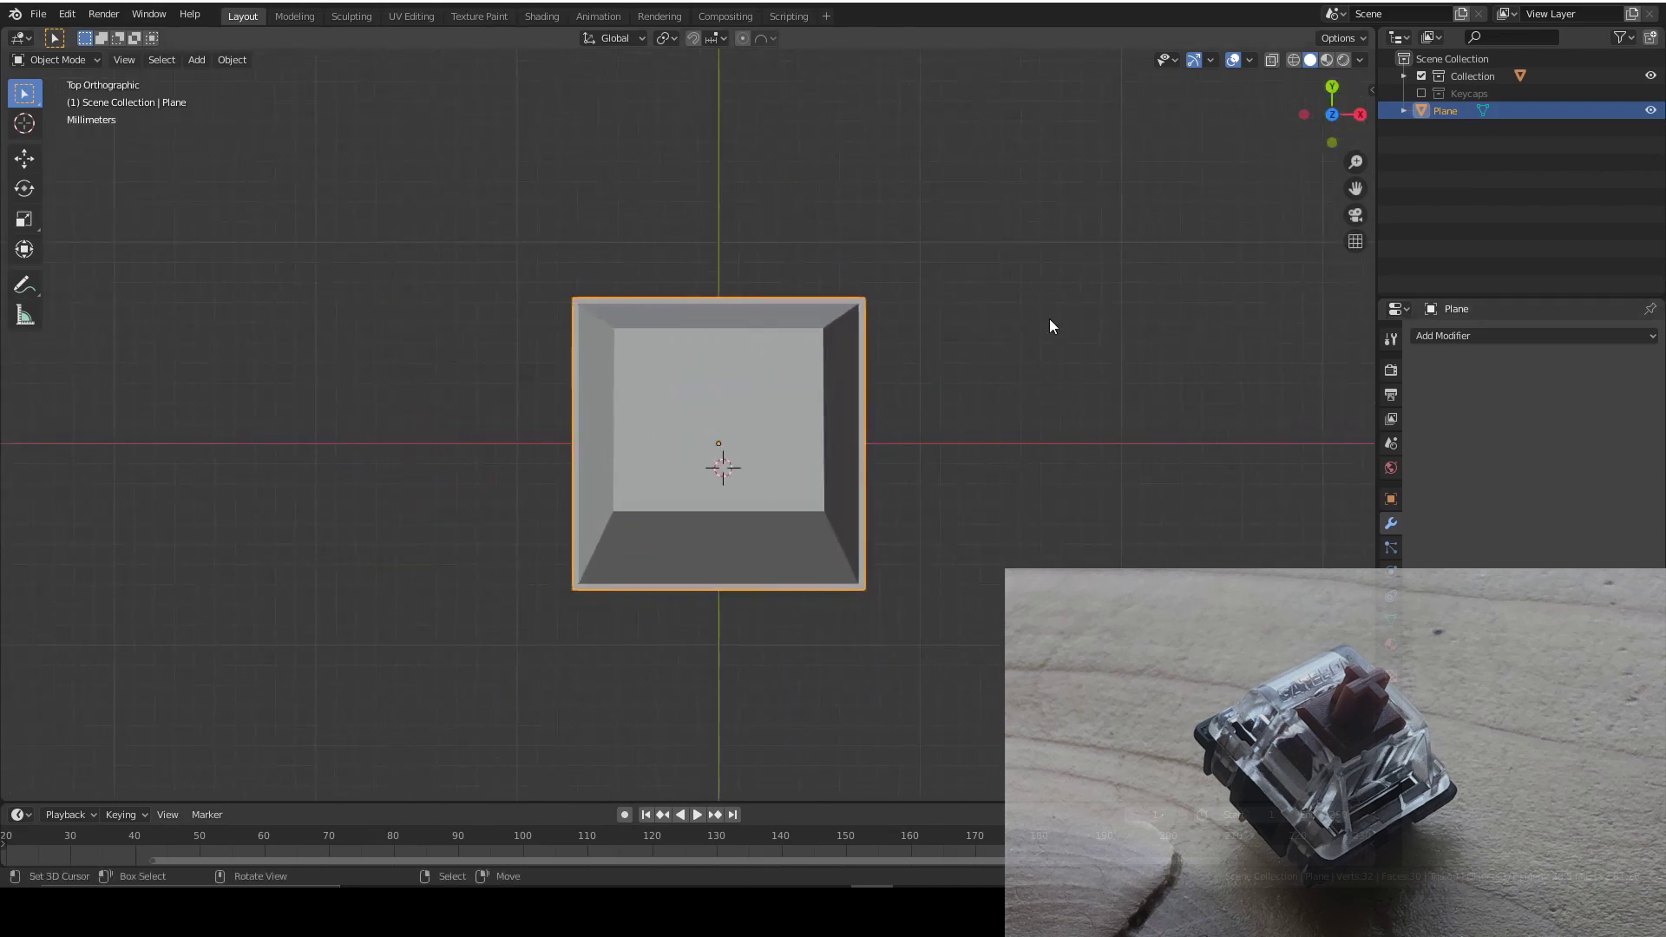
# Hide the housing Plane and add a new cube mesh
pyautogui.click(1651, 111)
pyautogui.hotkey('shift', 'a')
pyautogui.moveTo(821, 444)
pyautogui.press('Escape')
pyautogui.hotkey('shift', 'a')
pyautogui.moveTo(743, 489)
pyautogui.click(803, 505)
# Set the new cube's size to 1 mm and its location to 0 on all axes
pyautogui.click(240, 637)
pyautogui.write('1')
pyautogui.press('Return')
pyautogui.moveTo(232, 693); pyautogui.dragTo(232, 727)
pyautogui.write('0')
pyautogui.press('Return')
# In edit mode, extrude the cube's right face and a top face by 1 mm each
pyautogui.scroll(3, 908, 450)
pyautogui.moveTo(862, 457); pyautogui.dragTo(746, 466, button='middle')
pyautogui.press('Tab')
pyautogui.hotkey('alt', 'a')
pyautogui.hotkey('ctrl', 'r')
pyautogui.click(661, 580)
pyautogui.write('e1')
pyautogui.press('Return')
pyautogui.click(640, 542)
# Extrude two more side faces by 1 mm each to complete the cross shape
pyautogui.write('e1')
pyautogui.press('Return')
pyautogui.moveTo(642, 555); pyautogui.dragTo(754, 453, button='middle')
pyautogui.click(724, 460)
pyautogui.write('e1')
pyautogui.press('Return')
pyautogui.click(757, 455)
pyautogui.write('e1')
pyautogui.press('Return')
# In edge select mode, select the four inner edges of the cross
pyautogui.scroll(-5, 893, 446)
pyautogui.keyDown('shift'); pyautogui.moveTo(893, 446); pyautogui.dragTo(877, 380, button='middle'); pyautogui.keyUp('shift')
pyautogui.scroll(6, 741, 543)
pyautogui.scroll(3, 792, 388)
pyautogui.press('2')
pyautogui.click(719, 450)
pyautogui.keyDown('shift'); pyautogui.click(699, 362); pyautogui.keyUp('shift')
pyautogui.keyDown('shift'); pyautogui.click(809, 356); pyautogui.keyUp('shift')
pyautogui.keyDown('shift'); pyautogui.click(842, 443); pyautogui.keyUp('shift')
# Dissolve the selected inner edges, undoing a first wrong dissolve attempt
pyautogui.scroll(-4, 841, 443)
pyautogui.press('x')
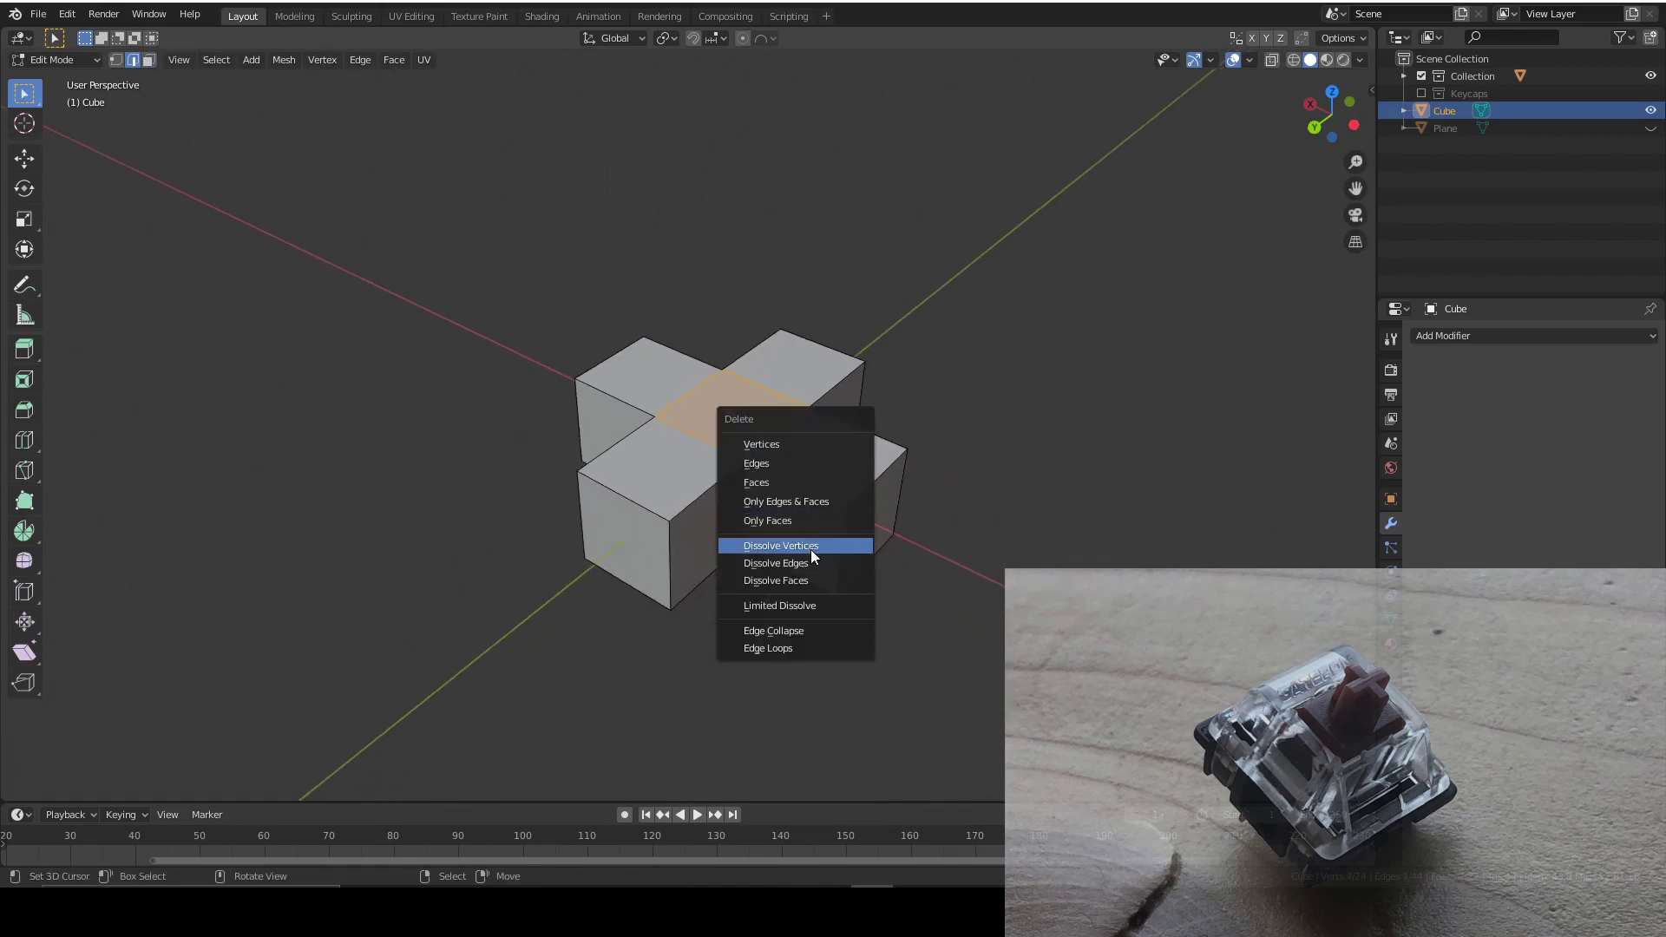
pyautogui.click(811, 550)
pyautogui.hotkey('ctrl', 'z')
pyautogui.press('x')
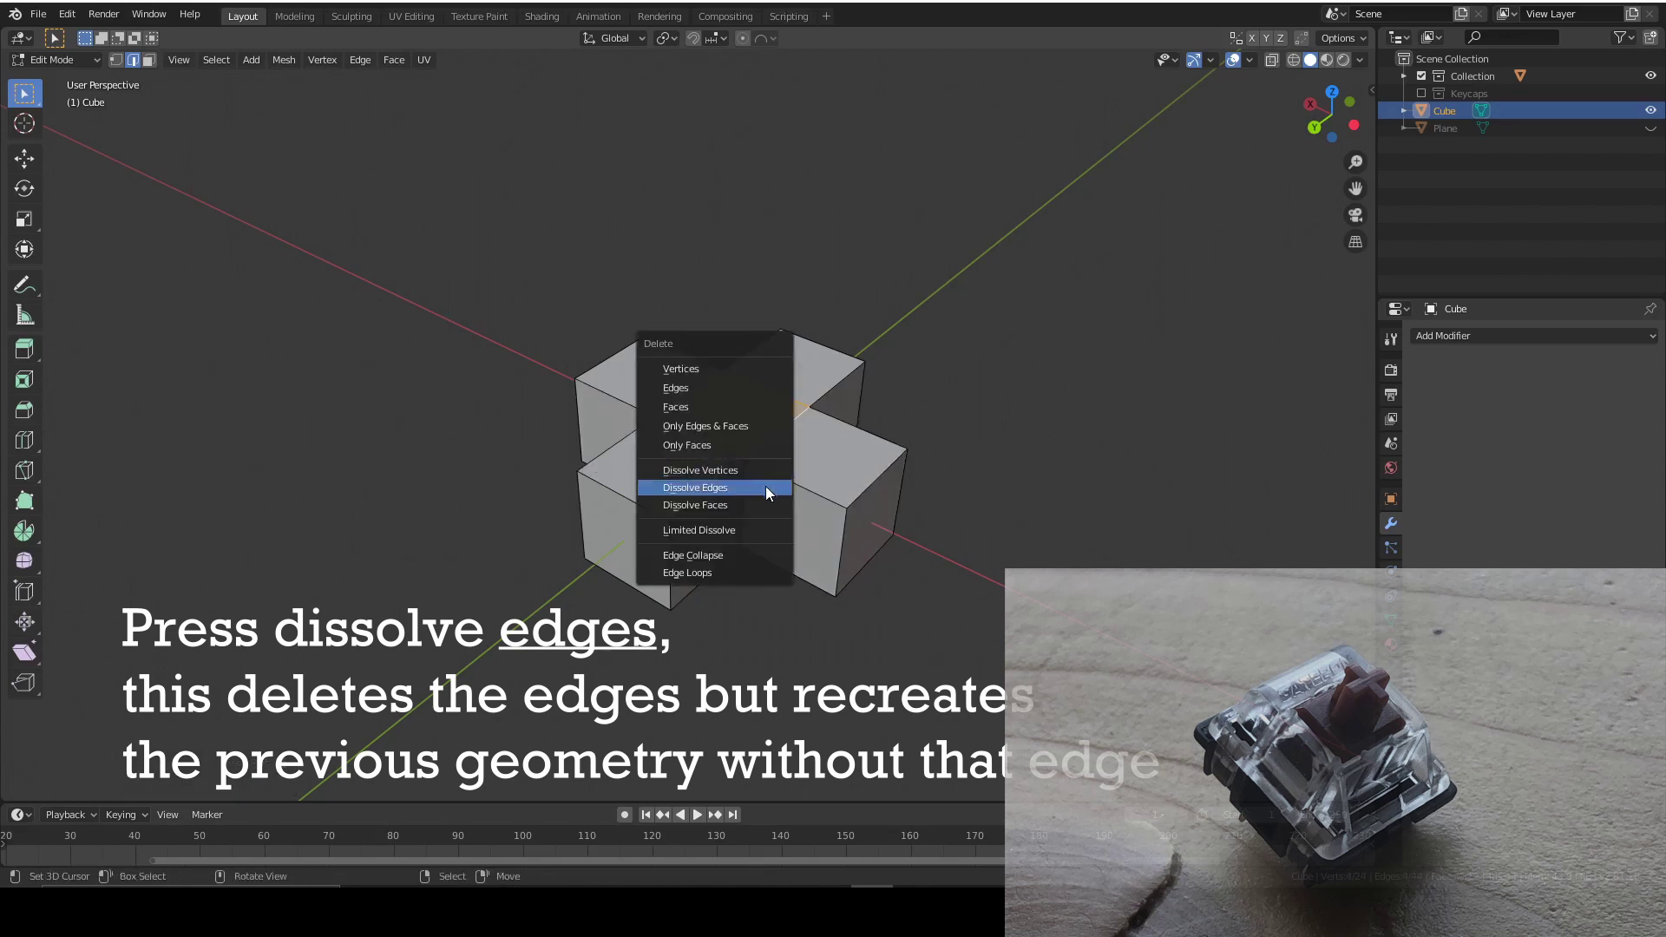
pyautogui.click(766, 488)
pyautogui.scroll(-4, 780, 470)
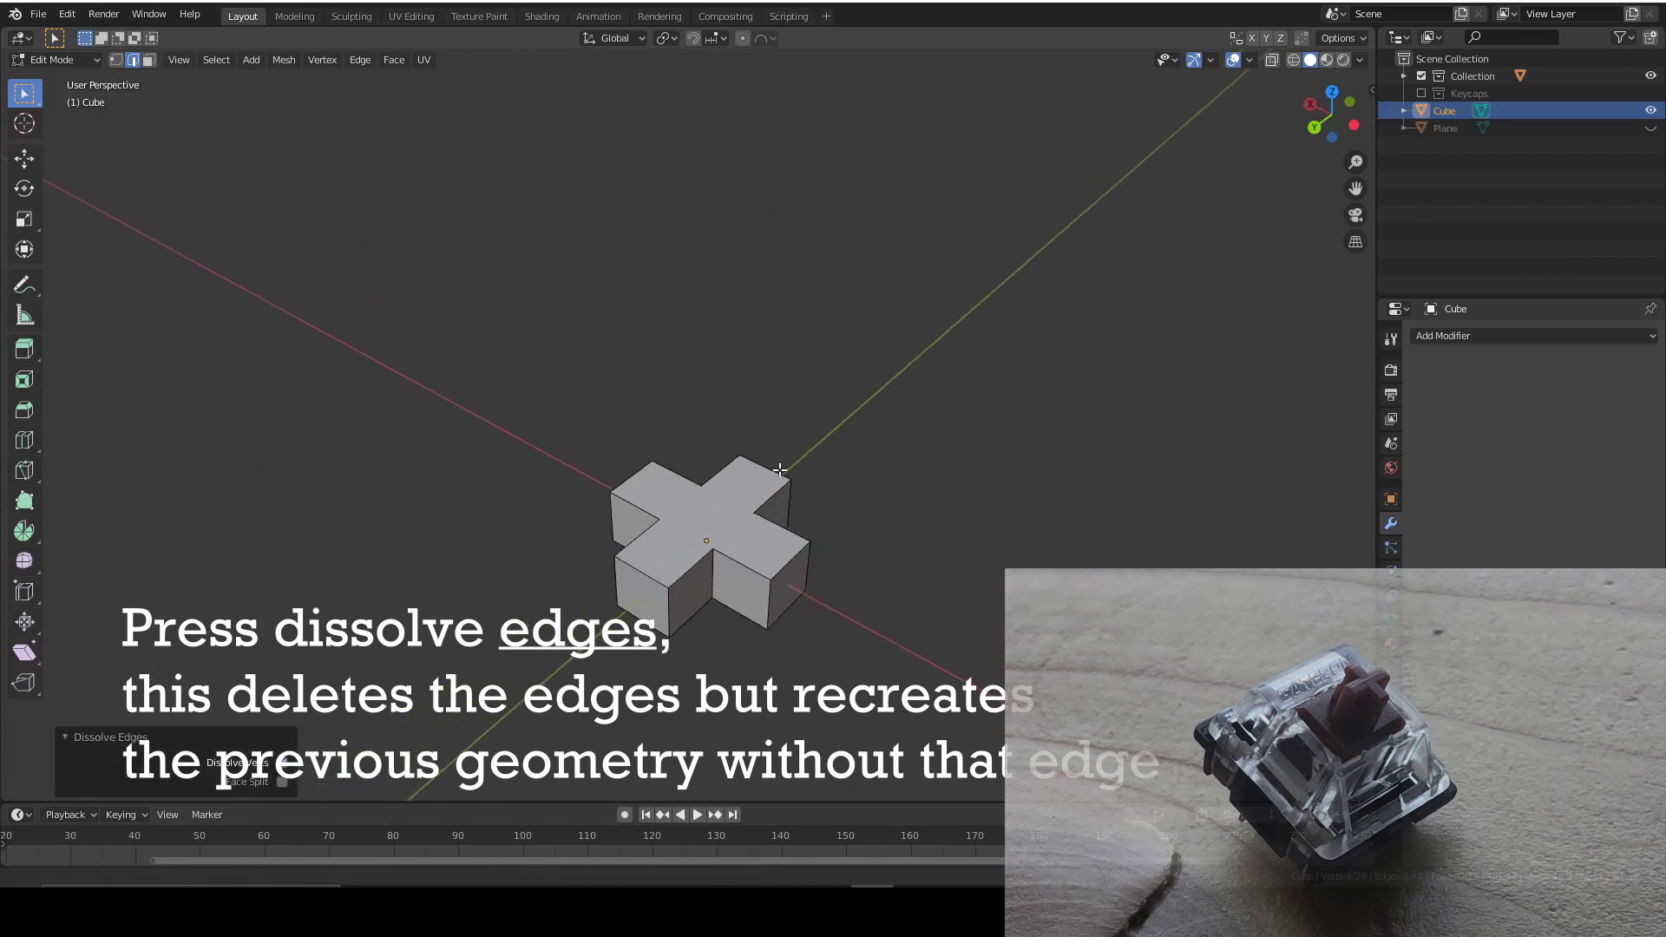
# Extrude the cross's top face upward, adjusting the extrusion height from 4 mm to 2 mm
pyautogui.press('3')
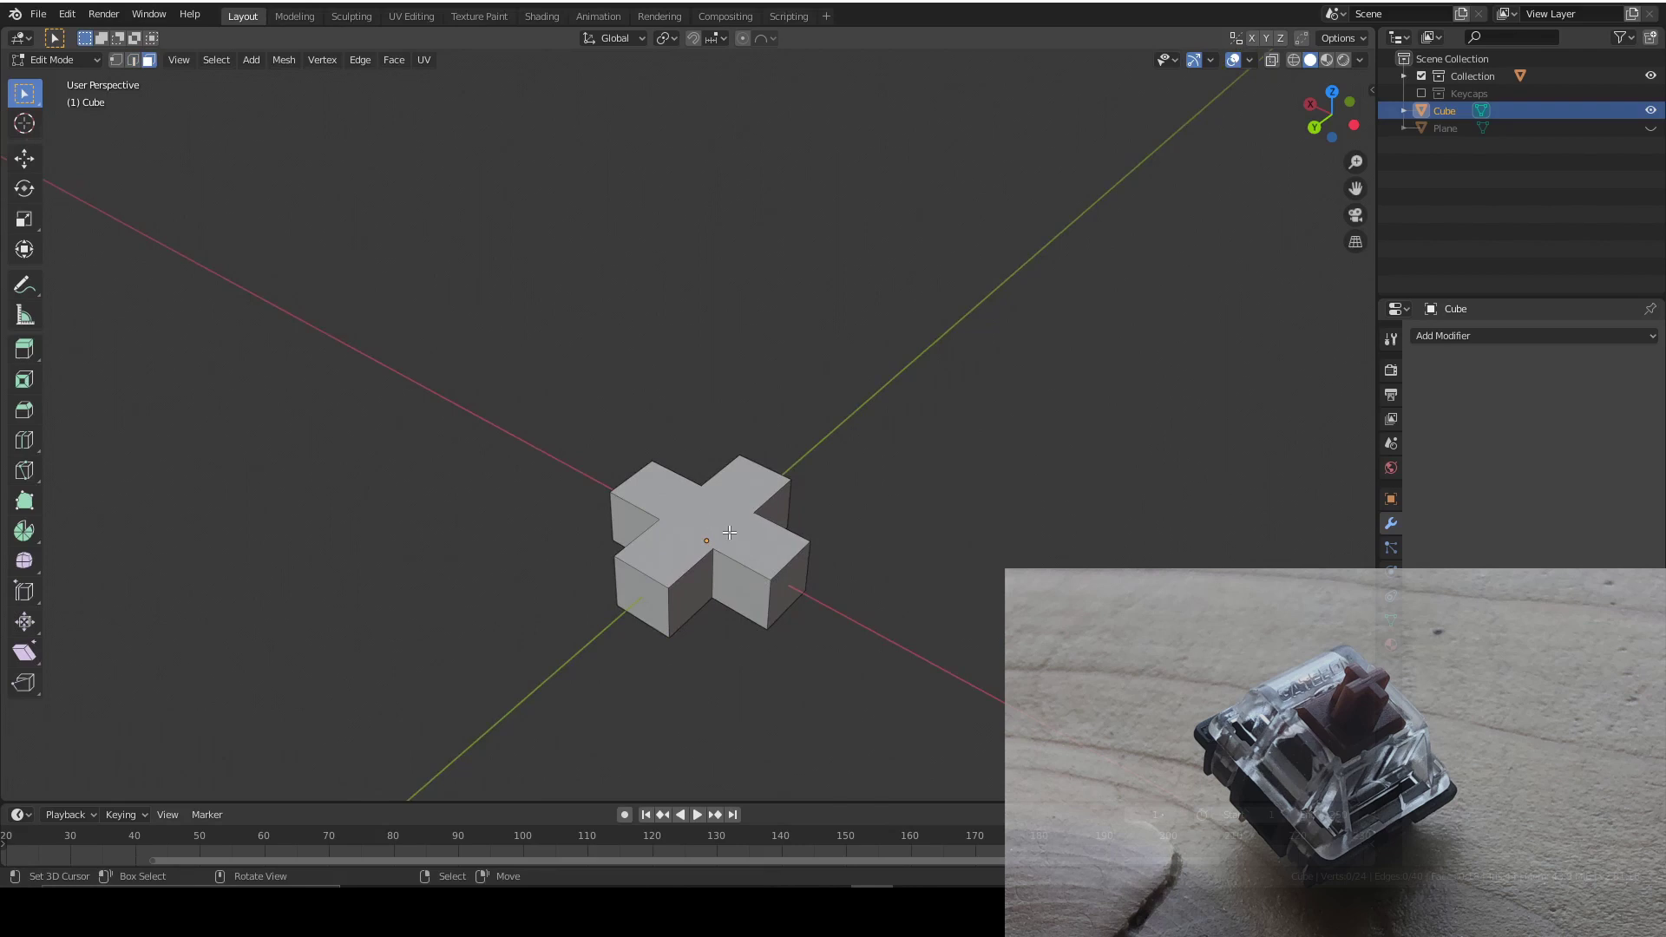
pyautogui.click(681, 509)
pyautogui.write('e4')
pyautogui.press('Return')
pyautogui.doubleClick(199, 743)
pyautogui.write('2')
pyautogui.press('Return')
pyautogui.scroll(-5, 737, 532)
pyautogui.scroll(5, 744, 583)
# Dissolve the middle edge loop of the extruded cross
pyautogui.click(133, 59)
pyautogui.keyDown('alt'); pyautogui.click(714, 521); pyautogui.keyUp('alt')
pyautogui.press('x')
pyautogui.click(715, 520)
pyautogui.moveTo(715, 520); pyautogui.dragTo(1264, 174, button='middle')
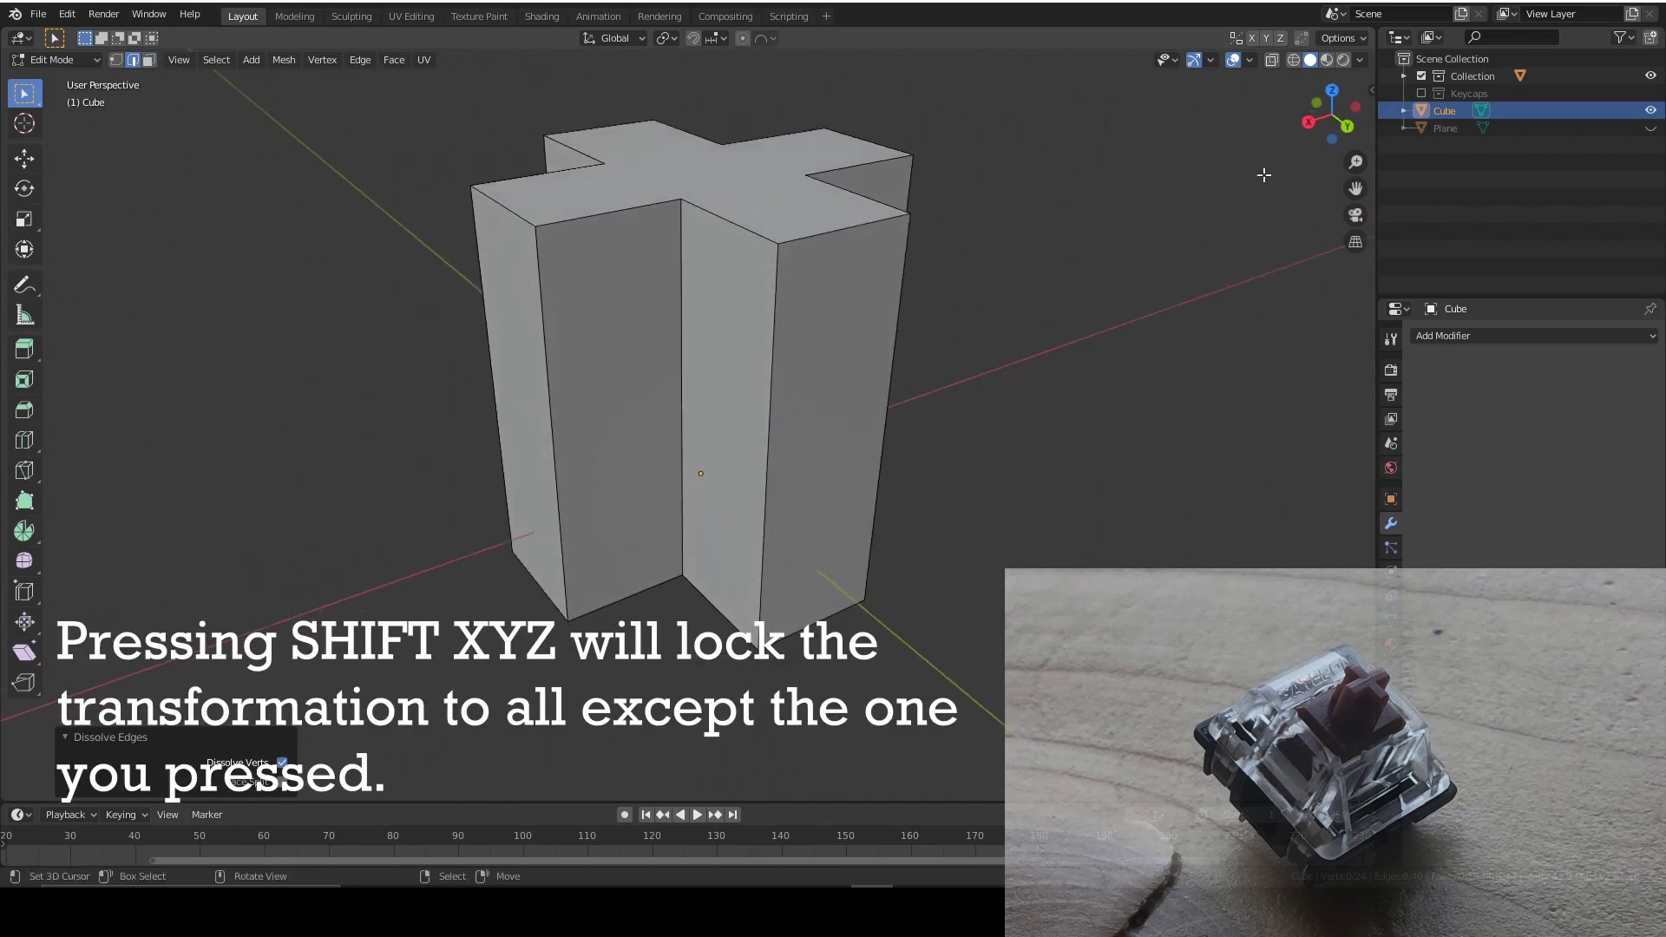
# From the back view with X-ray on, box-select the stem edges to bevel
pyautogui.click(1345, 125)
pyautogui.click(1271, 60)
pyautogui.moveTo(1202, 700); pyautogui.dragTo(482, 114)
pyautogui.moveTo(602, 198); pyautogui.dragTo(681, 303, button='middle')
pyautogui.click(1346, 129)
pyautogui.moveTo(1080, 716); pyautogui.dragTo(589, 622)
pyautogui.moveTo(620, 610); pyautogui.dragTo(474, 582, button='middle')
pyautogui.moveTo(474, 582)
pyautogui.keyDown('ctrl'); pyautogui.mouseDown()
pyautogui.moveTo(677, 601)
pyautogui.moveTo(599, 668)
pyautogui.moveTo(682, 781)
pyautogui.mouseUp(); pyautogui.keyUp('ctrl')
pyautogui.keyDown('ctrl'); pyautogui.moveTo(838, 605); pyautogui.dragTo(844, 513); pyautogui.keyUp('ctrl')
pyautogui.moveTo(858, 699)
pyautogui.keyDown('ctrl'); pyautogui.mouseDown()
pyautogui.moveTo(877, 736)
pyautogui.moveTo(796, 754)
pyautogui.mouseUp(); pyautogui.keyUp('ctrl')
pyautogui.moveTo(769, 676); pyautogui.dragTo(856, 543, button='middle')
pyautogui.scroll(-3, 856, 542)
pyautogui.moveTo(840, 605)
pyautogui.mouseDown(button='middle')
pyautogui.moveTo(718, 621)
pyautogui.moveTo(840, 584)
pyautogui.mouseUp(button='middle')
# Bevel the selected stem edges with a 0.05 mm width
pyautogui.hotkey('ctrl', 'b')
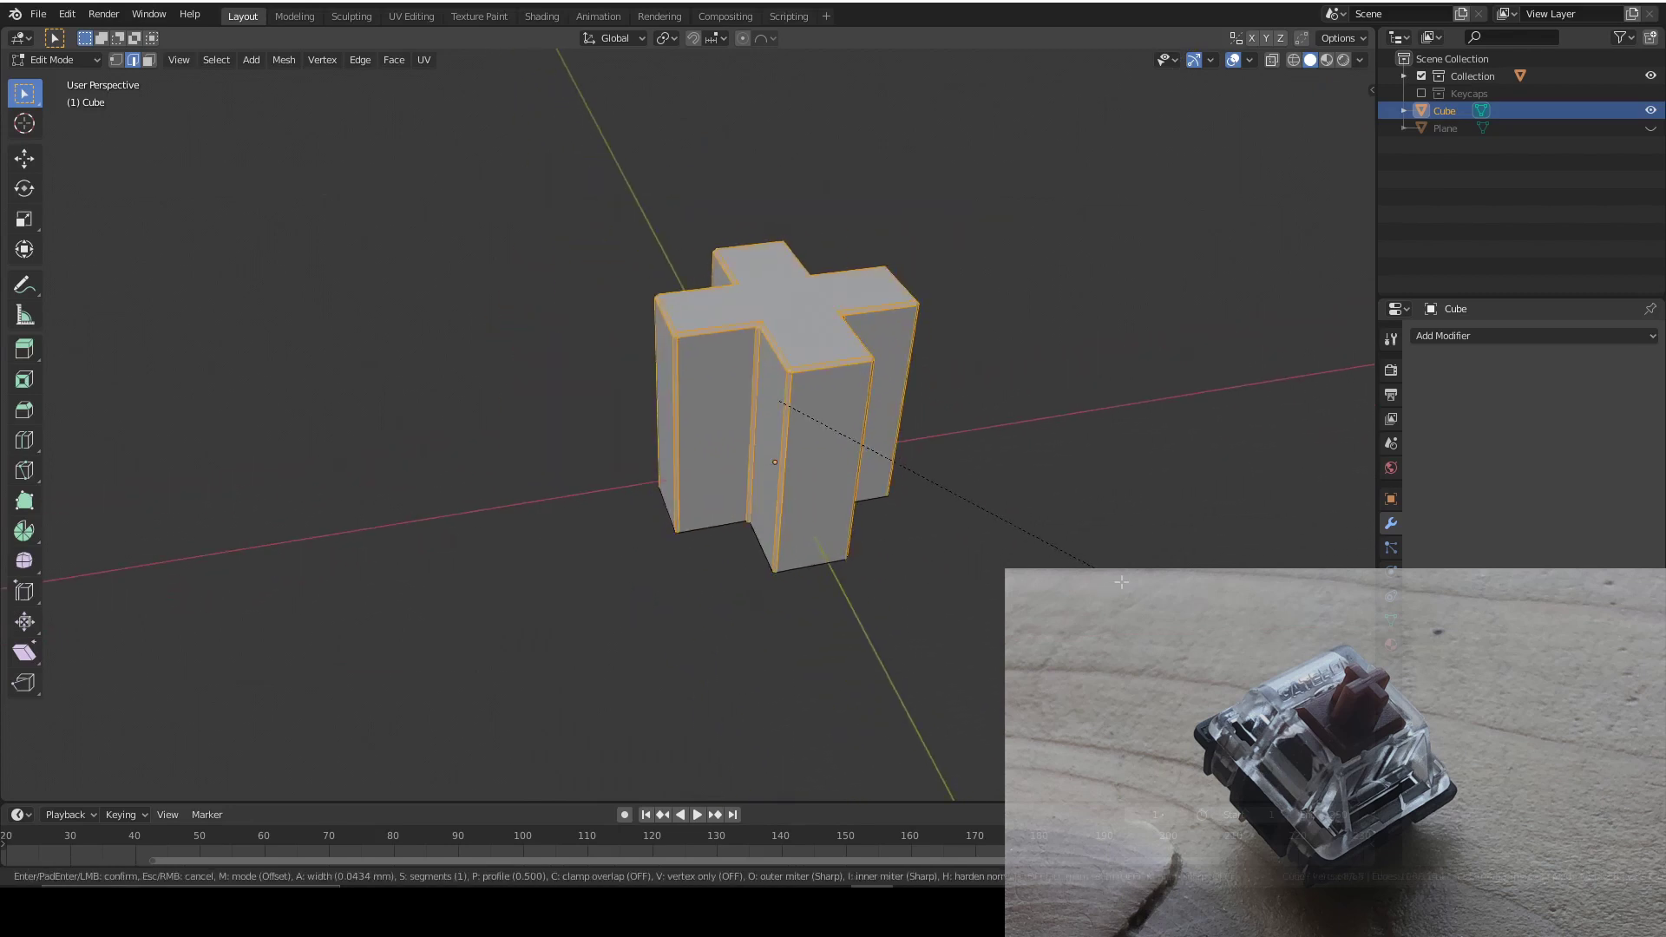
pyautogui.click(700, 673)
pyautogui.click(236, 531)
pyautogui.write('0.05')
pyautogui.press('Return')
# Return to object mode and deselect the stem
pyautogui.keyDown('shift'); pyautogui.moveTo(908, 279); pyautogui.dragTo(846, 315, button='middle'); pyautogui.keyUp('shift')
pyautogui.press('Tab')
pyautogui.click(937, 330)
pyautogui.keyDown('shift'); pyautogui.moveTo(877, 347); pyautogui.dragTo(807, 484, button='middle'); pyautogui.keyUp('shift')
pyautogui.scroll(-5, 805, 485)
pyautogui.moveTo(770, 427); pyautogui.dragTo(769, 359, button='middle')
# Unhide the housing Plane and raise the cross stem 6.49 mm along Z
pyautogui.click(1651, 128)
pyautogui.press('ctrl+KP_1')
pyautogui.hotkey('shift', 'z')
pyautogui.click(583, 393)
pyautogui.press('g')
pyautogui.press('z')
pyautogui.click(724, 200)
# Switch back to solid shading and scale the stem up by 1.184
pyautogui.scroll(5, 866, 362)
pyautogui.keyDown('shift'); pyautogui.moveTo(889, 390); pyautogui.dragTo(1289, 113, button='middle'); pyautogui.keyUp('shift')
pyautogui.scroll(-2, 755, 460)
pyautogui.scroll(-2, 764, 473)
pyautogui.click(1305, 63)
pyautogui.scroll(-3, 807, 521)
pyautogui.moveTo(846, 569)
pyautogui.mouseDown(button='middle')
pyautogui.moveTo(696, 497)
pyautogui.moveTo(904, 393)
pyautogui.moveTo(845, 477)
pyautogui.moveTo(789, 430)
pyautogui.mouseUp(button='middle')
pyautogui.scroll(4, 798, 424)
pyautogui.moveTo(814, 508); pyautogui.dragTo(835, 489, button='middle')
pyautogui.press('s')
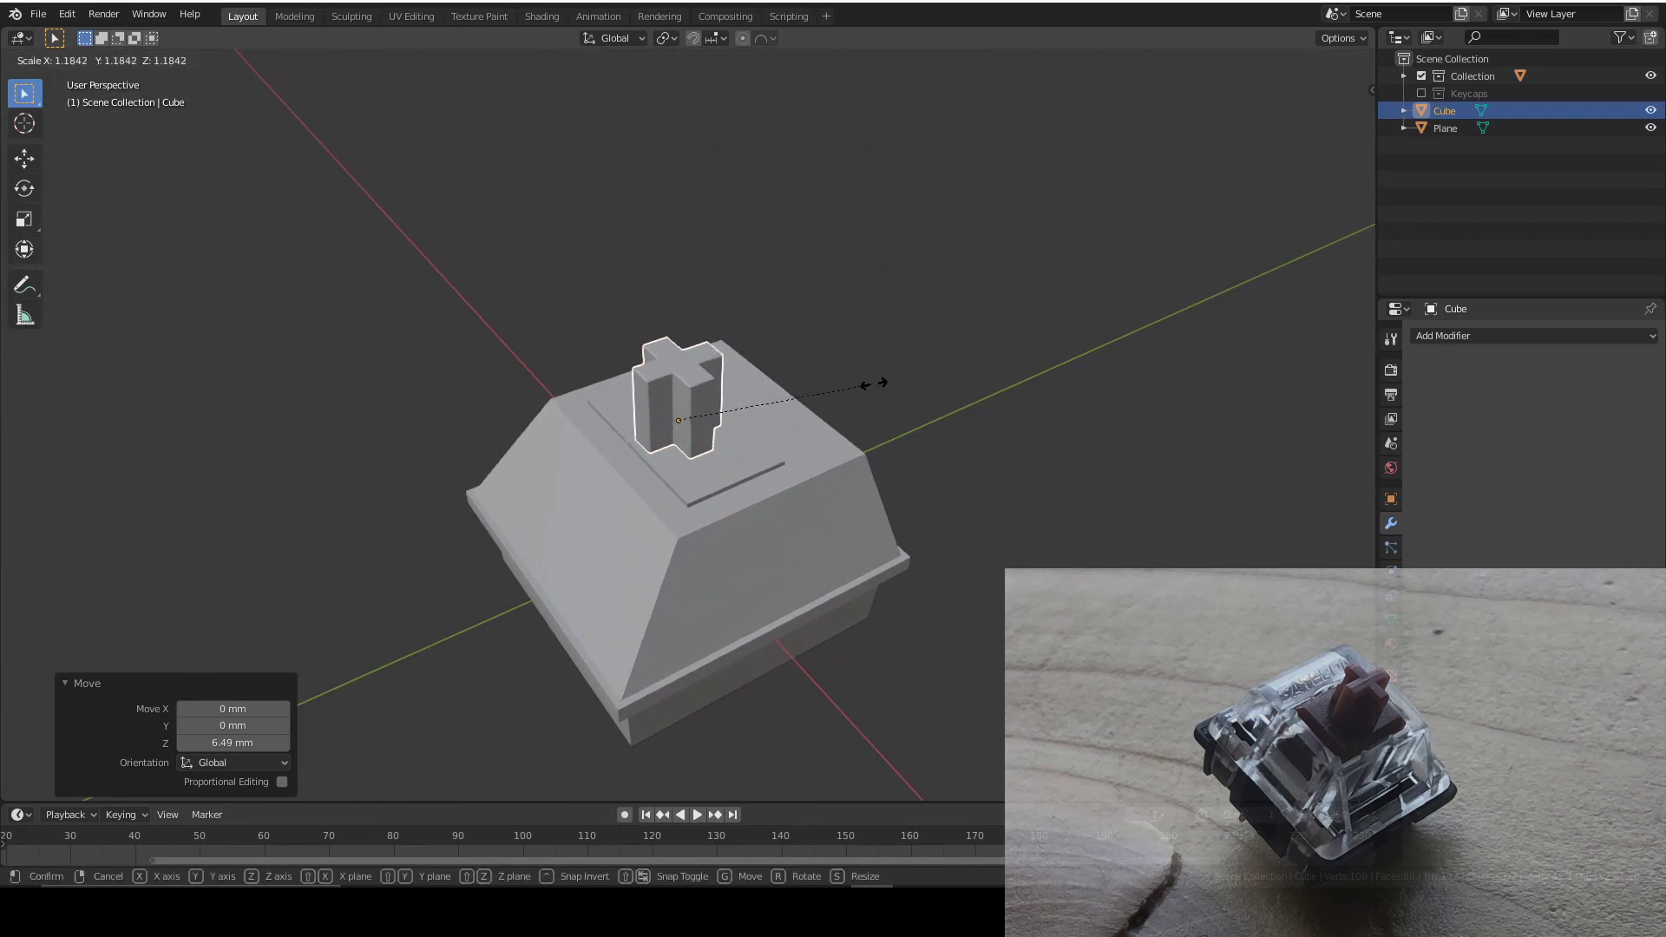
pyautogui.click(874, 384)
# Move the stem vertically to Z 1.43 mm
pyautogui.moveTo(847, 420); pyautogui.dragTo(871, 255, button='middle')
pyautogui.scroll(4, 700, 446)
pyautogui.press('g')
pyautogui.press('z')
pyautogui.click(904, 212)
# Stretch the stem taller by scaling it along the Z axis
pyautogui.moveTo(807, 521); pyautogui.dragTo(765, 406, button='middle')
pyautogui.press('Tab')
pyautogui.moveTo(752, 190); pyautogui.dragTo(720, 286, button='middle')
pyautogui.scroll(5, 709, 309)
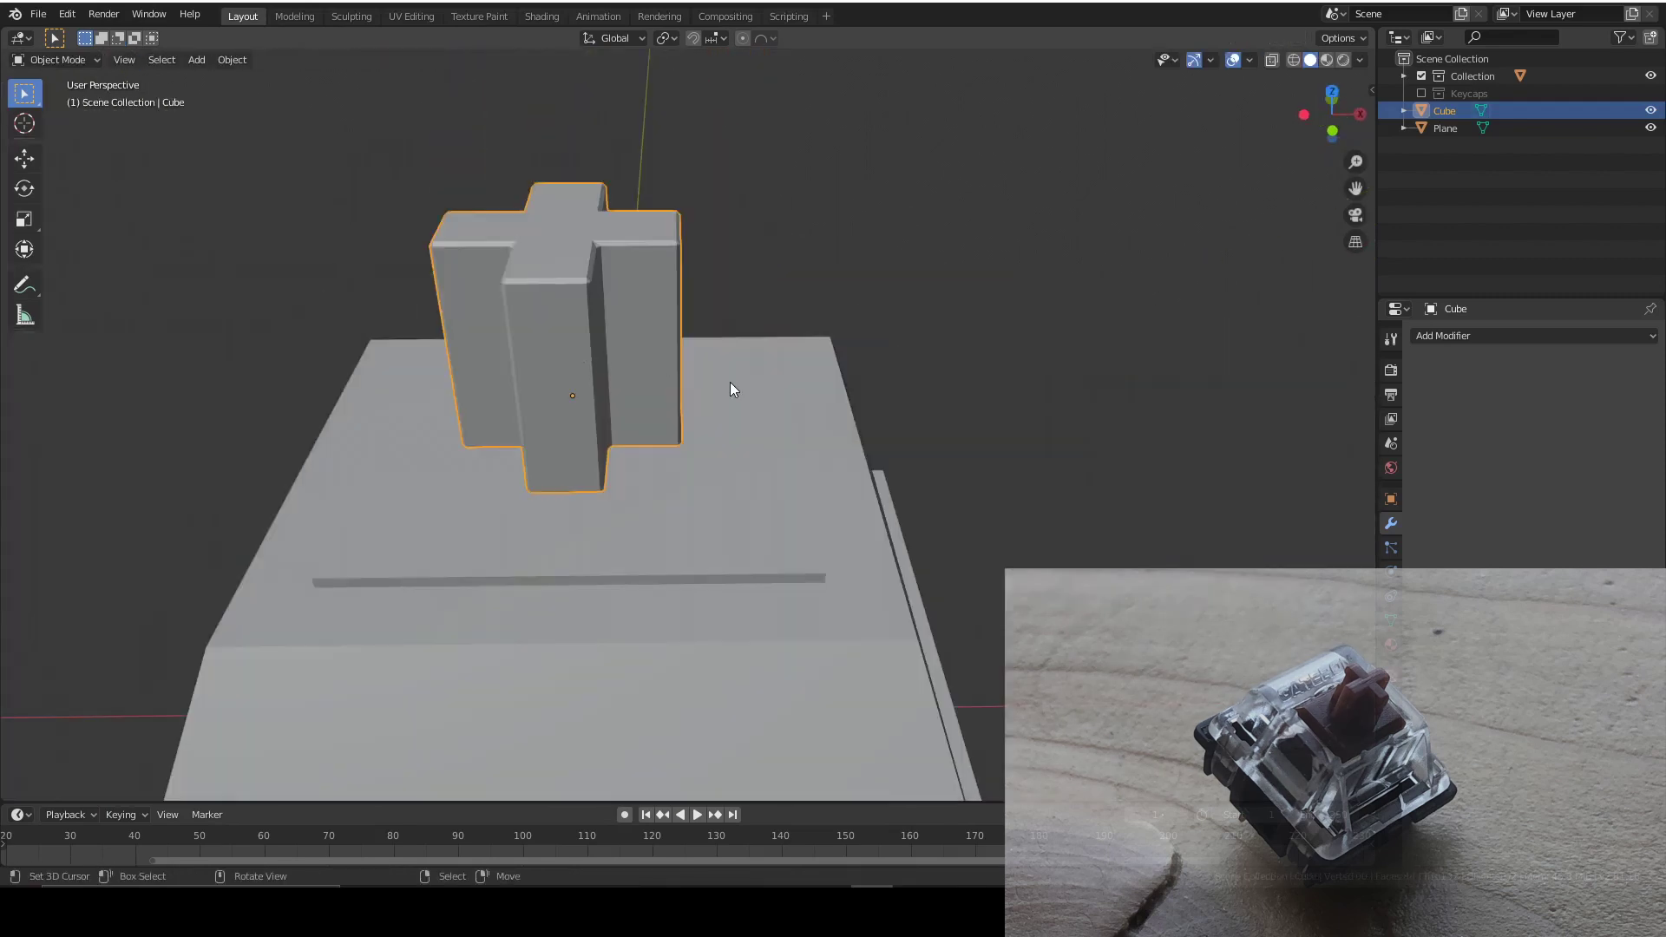
pyautogui.press('g')
pyautogui.press('z')
pyautogui.press('s')
pyautogui.press('z')
pyautogui.click(859, 494)
# From the front view, lower the stem along Z so it sinks partly into the housing
pyautogui.moveTo(859, 496); pyautogui.dragTo(892, 424, button='middle')
pyautogui.scroll(-5, 708, 486)
pyautogui.click(1334, 127)
pyautogui.press('g')
pyautogui.press('z')
pyautogui.click(848, 394)
pyautogui.moveTo(755, 309); pyautogui.dragTo(881, 409, button='middle')
pyautogui.press('Tab')
pyautogui.scroll(-3, 881, 409)
pyautogui.press('Tab')
# Give the Plane a Boolean Union modifier with Cube, hide Cube, and apply it
pyautogui.click(720, 491)
pyautogui.click(1428, 338)
pyautogui.click(1310, 413)
pyautogui.click(1510, 431)
pyautogui.click(1445, 475)
pyautogui.click(1645, 431)
pyautogui.click(682, 409)
pyautogui.scroll(4, 867, 408)
pyautogui.click(1651, 112)
pyautogui.click(1486, 383)
# Delete the Cube object from the outliner, then switch to top orthographic view
pyautogui.moveTo(575, 478); pyautogui.dragTo(1007, 417, button='middle')
pyautogui.click(1529, 108)
pyautogui.rightClick(1529, 107)
pyautogui.click(1503, 152)
pyautogui.moveTo(684, 361); pyautogui.dragTo(760, 359, button='middle')
pyautogui.scroll(4, 832, 397)
pyautogui.moveTo(852, 392); pyautogui.dragTo(891, 475, button='middle')
pyautogui.scroll(-5, 890, 475)
pyautogui.press('KP_7')
pyautogui.scroll(-4, 799, 413)
# Switch to Bottom orthographic view and add a mesh cylinder
pyautogui.scroll(6, 800, 413)
pyautogui.keyDown('shift'); pyautogui.moveTo(892, 328); pyautogui.dragTo(1043, 333, button='middle'); pyautogui.keyUp('shift')
pyautogui.click(1329, 118)
pyautogui.keyDown('shift'); pyautogui.moveTo(1027, 244); pyautogui.dragTo(1022, 204, button='middle'); pyautogui.keyUp('shift')
pyautogui.scroll(3, 810, 342)
pyautogui.scroll(-2, 815, 348)
pyautogui.hotkey('shift', 'a')
pyautogui.moveTo(880, 459)
pyautogui.click(950, 545)
# Place the cylinder at location 0, 0, 0 with a 1.5 mm radius
pyautogui.scroll(-8, 303, 548)
pyautogui.moveTo(238, 727); pyautogui.dragTo(245, 694)
pyautogui.write('0')
pyautogui.press('Return')
pyautogui.scroll(10, 756, 351)
pyautogui.keyDown('shift'); pyautogui.moveTo(1042, 367); pyautogui.dragTo(922, 347, button='middle'); pyautogui.keyUp('shift')
pyautogui.click(233, 598)
pyautogui.write('1.5')
pyautogui.press('Return')
# In Edit Mode, bevel the cylinder's end by 1.47 mm
pyautogui.press('Tab')
pyautogui.moveTo(837, 366); pyautogui.dragTo(654, 430, button='middle')
pyautogui.hotkey('ctrl', 'b')
pyautogui.click(1004, 523)
# Move the selected faces down 3.37 mm and lower the cylinder 3.19 mm
pyautogui.press('g')
pyautogui.press('z')
pyautogui.click(864, 623)
pyautogui.press('Tab')
pyautogui.press('g')
pyautogui.press('y')
pyautogui.press('z')
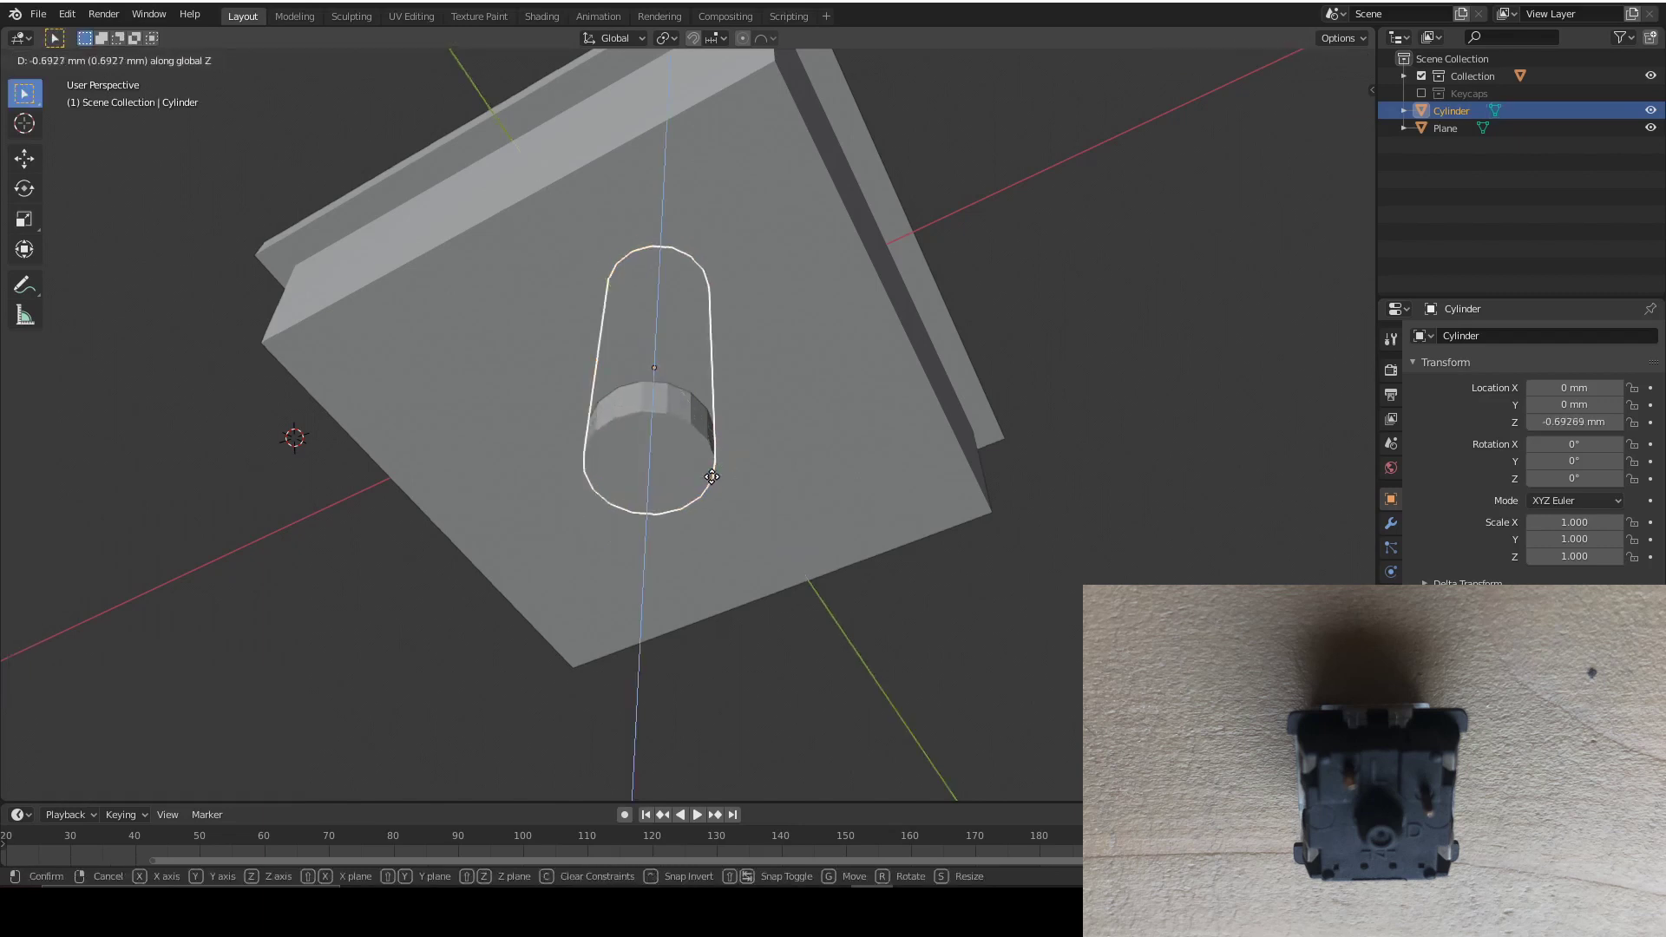
pyautogui.click(707, 539)
# Bevel the pin's bottom face with 1.5 mm width and 4 segments
pyautogui.press('Tab')
pyautogui.hotkey('ctrl', 'b')
pyautogui.click(846, 520)
pyautogui.click(234, 534)
pyautogui.write('1.5')
pyautogui.press('Return')
pyautogui.click(253, 548)
pyautogui.write('4')
pyautogui.press('Return')
# Move the cylinder vertically to Z -1.8382 mm
pyautogui.press('Tab')
pyautogui.press('g')
pyautogui.press('z')
pyautogui.click(700, 430)
pyautogui.moveTo(870, 446); pyautogui.dragTo(884, 499, button='middle')
pyautogui.press('Tab')
pyautogui.press('ctrl+KP_7')
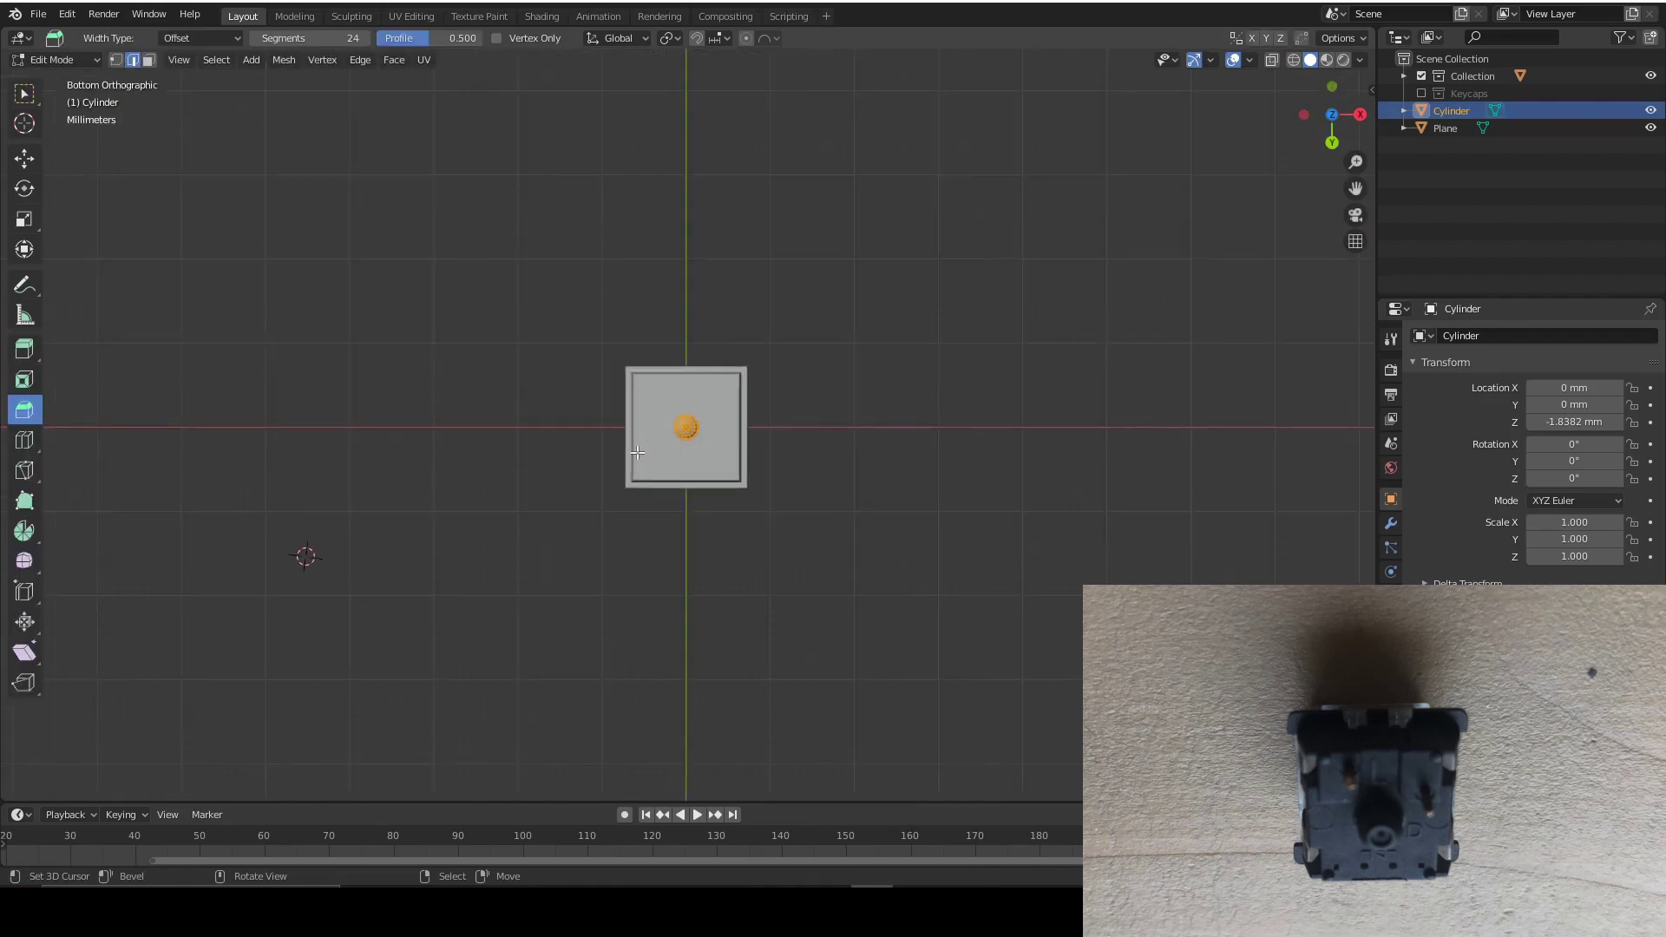
# Add an 8-vertex cylinder to the mesh and place it off-centre
pyautogui.hotkey('alt', 'a')
pyautogui.hotkey('shift', 'a')
pyautogui.click(311, 552)
pyautogui.click(229, 578)
pyautogui.press('Return')
pyautogui.press('g')
pyautogui.click(733, 379)
# In Front view, lower the small cylinder below the model, then return to Bottom view
pyautogui.click(1332, 86)
pyautogui.press('g')
pyautogui.press('z')
pyautogui.click(825, 612)
pyautogui.click(1332, 142)
pyautogui.scroll(7, 847, 339)
pyautogui.scroll(5, 847, 339)
pyautogui.keyDown('shift'); pyautogui.moveTo(847, 340); pyautogui.dragTo(736, 193, button='middle'); pyautogui.keyUp('shift')
pyautogui.scroll(-2, 801, 229)
# Scale the small cylinder along Y into an ellipse and nudge its position
pyautogui.press('s')
pyautogui.press('y')
pyautogui.click(816, 256)
pyautogui.press('g')
pyautogui.click(815, 271)
# Duplicate the elliptical post to the right and flatten it along Y
pyautogui.hotkey('shift', 'd')
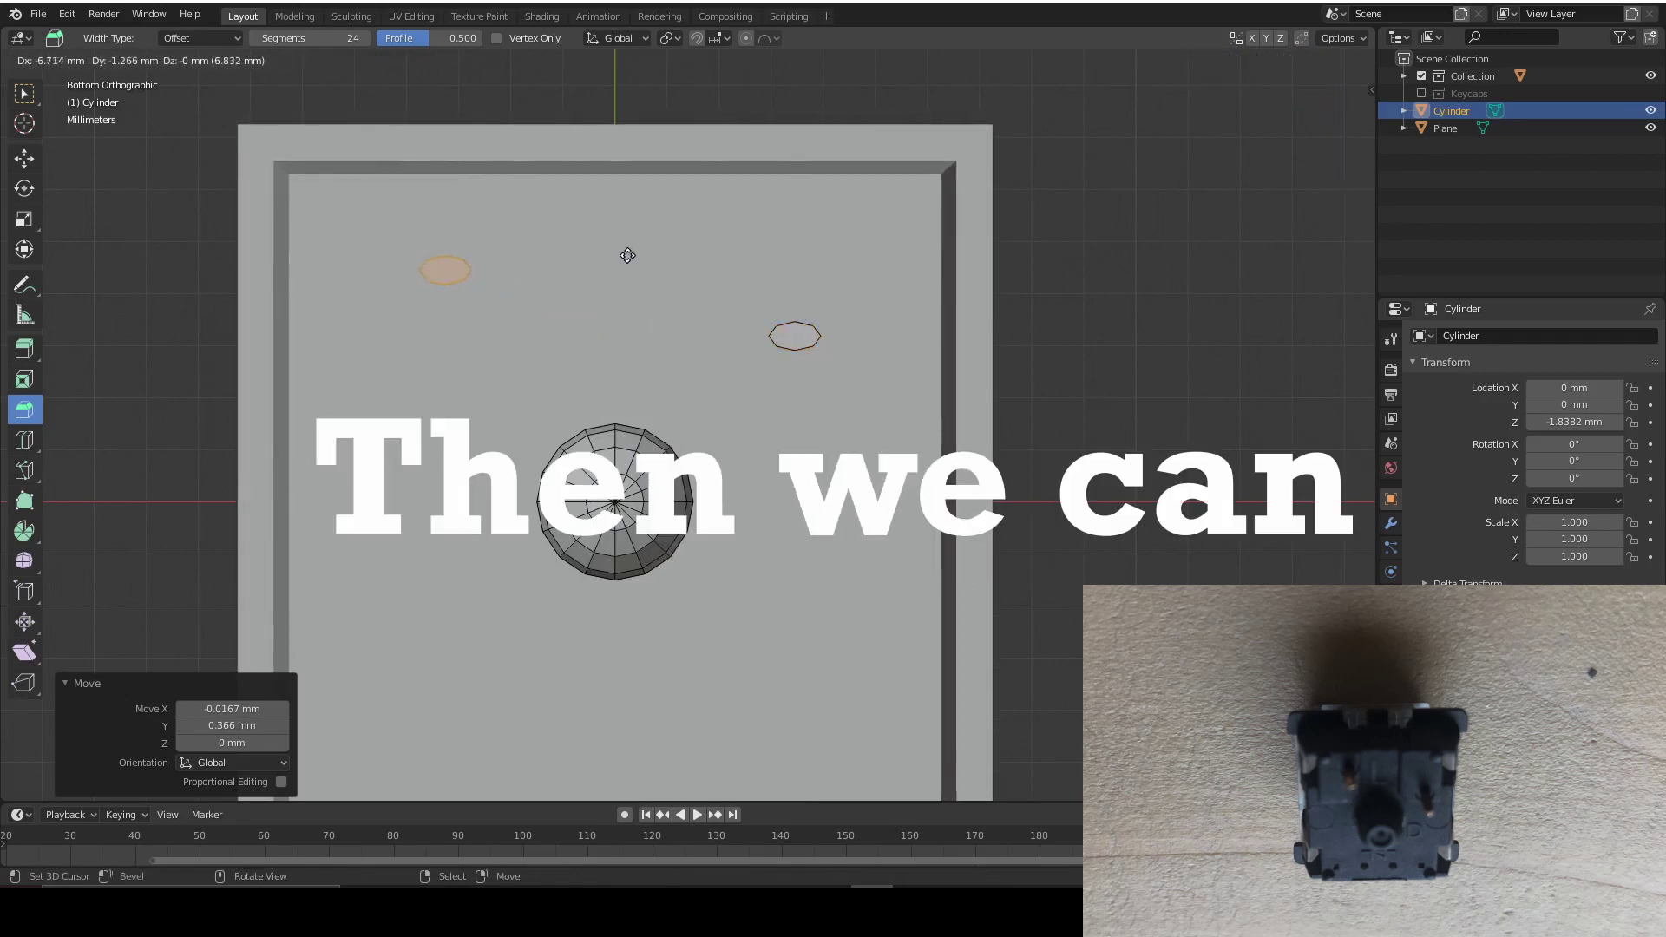
pyautogui.click(628, 256)
pyautogui.scroll(-5, 995, 330)
pyautogui.scroll(4, 822, 286)
pyautogui.hotkey('ctrl', 'b')
pyautogui.click(835, 338)
pyautogui.press('s')
pyautogui.press('y')
pyautogui.click(805, 510)
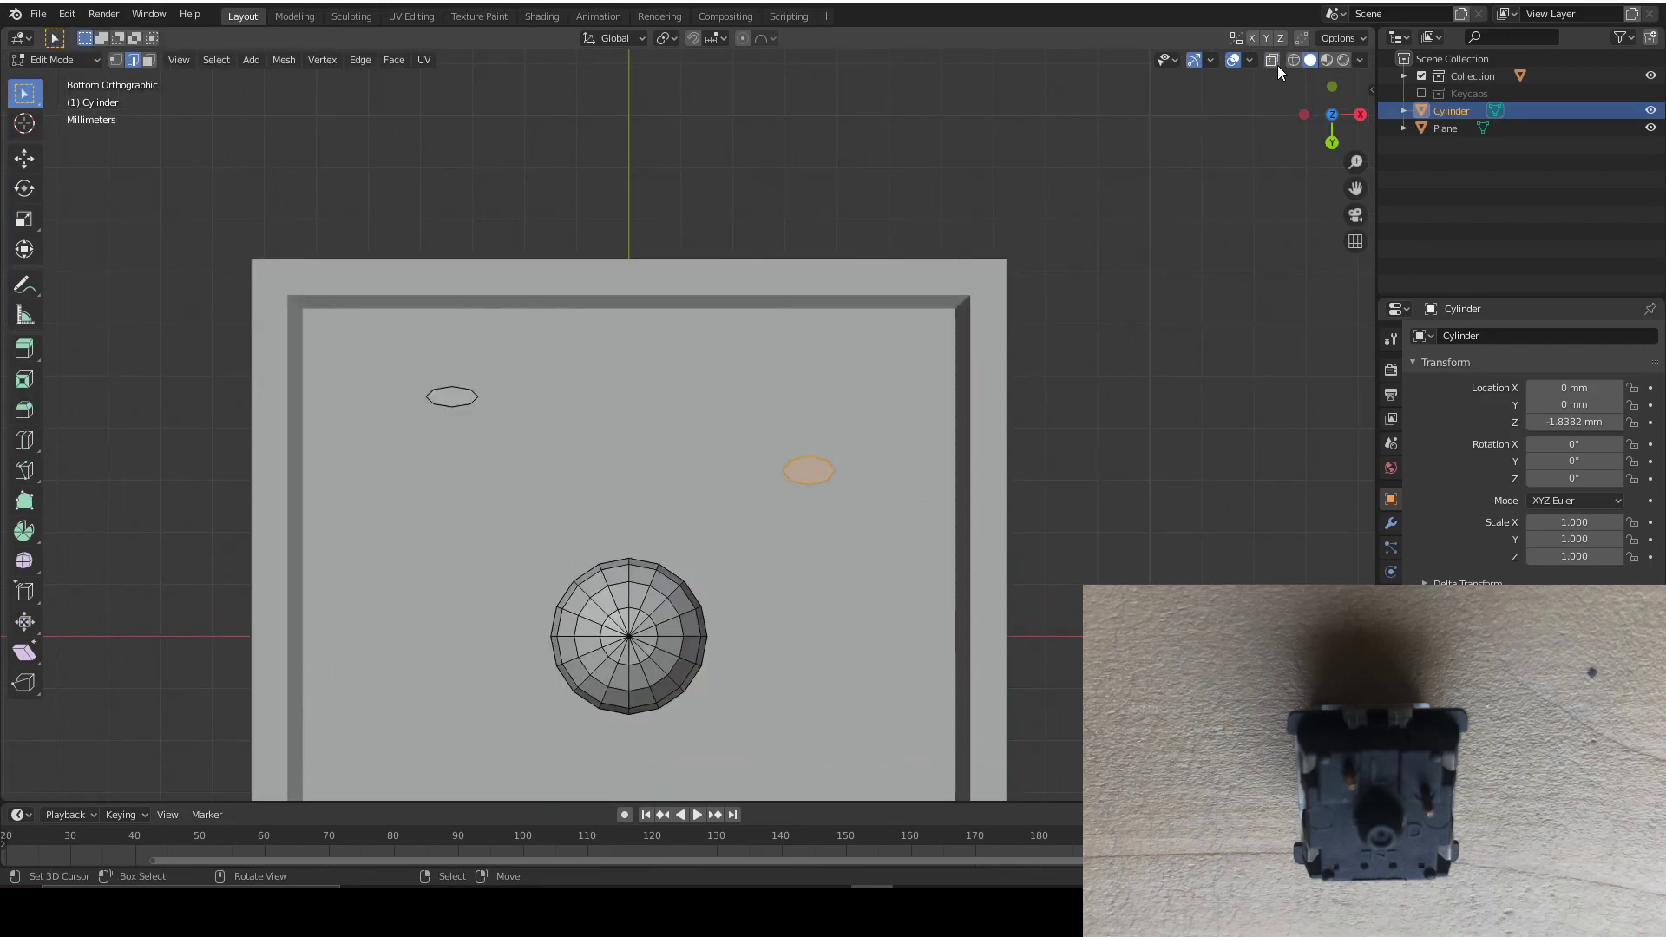
# With see-through on, scale the ellipses along Y to 0.669 and 0.567
pyautogui.click(1271, 59)
pyautogui.moveTo(898, 544); pyautogui.dragTo(777, 461)
pyautogui.press('s')
pyautogui.press('y')
pyautogui.click(825, 622)
pyautogui.moveTo(516, 451); pyautogui.dragTo(340, 369)
pyautogui.press('s')
pyautogui.press('y')
pyautogui.click(473, 443)
# In Front orthographic view, select both pins and lower them 1.18 mm
pyautogui.press('Tab')
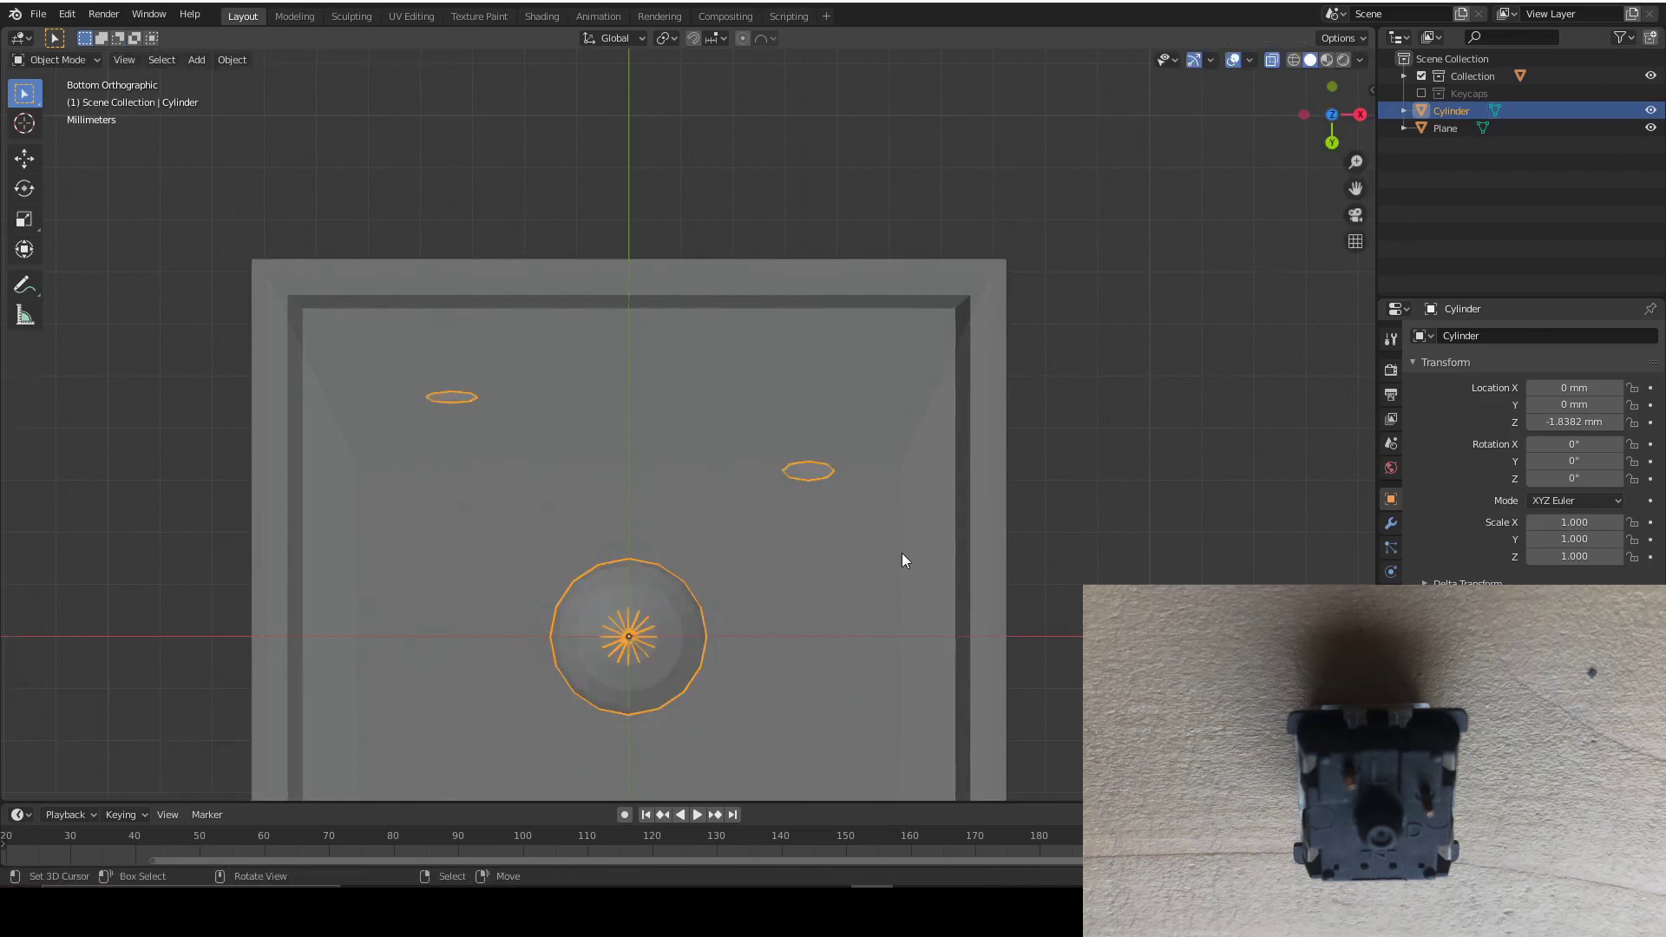
pyautogui.scroll(-5, 893, 530)
pyautogui.moveTo(974, 260); pyautogui.dragTo(976, 473, button='middle')
pyautogui.click(1332, 115)
pyautogui.click(1332, 115)
pyautogui.scroll(5, 876, 542)
pyautogui.press('Tab')
pyautogui.scroll(-4, 862, 532)
pyautogui.moveTo(601, 545); pyautogui.dragTo(509, 247)
pyautogui.keyDown('shift'); pyautogui.moveTo(812, 552); pyautogui.dragTo(729, 221); pyautogui.keyUp('shift')
pyautogui.press('g')
pyautogui.press('z')
pyautogui.click(741, 256)
# Select the left pin's bottom edge
pyautogui.scroll(3, 708, 558)
pyautogui.keyDown('shift'); pyautogui.moveTo(708, 558); pyautogui.dragTo(841, 477, button='middle'); pyautogui.keyUp('shift')
pyautogui.scroll(4, 751, 600)
pyautogui.moveTo(732, 649); pyautogui.dragTo(545, 568)
pyautogui.scroll(-5, 930, 602)
# Add a loop cut on the left pin and scale its bottom loop inward to taper it
pyautogui.press('s')
pyautogui.press('Escape')
pyautogui.hotkey('ctrl', 'r')
pyautogui.click(668, 466)
pyautogui.click(634, 664)
pyautogui.moveTo(717, 533); pyautogui.dragTo(585, 494)
pyautogui.press('s')
pyautogui.click(842, 564)
# Loop-cut the right pin and scale its bottom loop to 0.783 for a pointed tip
pyautogui.keyDown('ctrl'); pyautogui.hscroll(5, 882, 584); pyautogui.keyUp('ctrl')
pyautogui.moveTo(821, 564); pyautogui.dragTo(700, 493)
pyautogui.hotkey('ctrl', 'r')
pyautogui.click(782, 240)
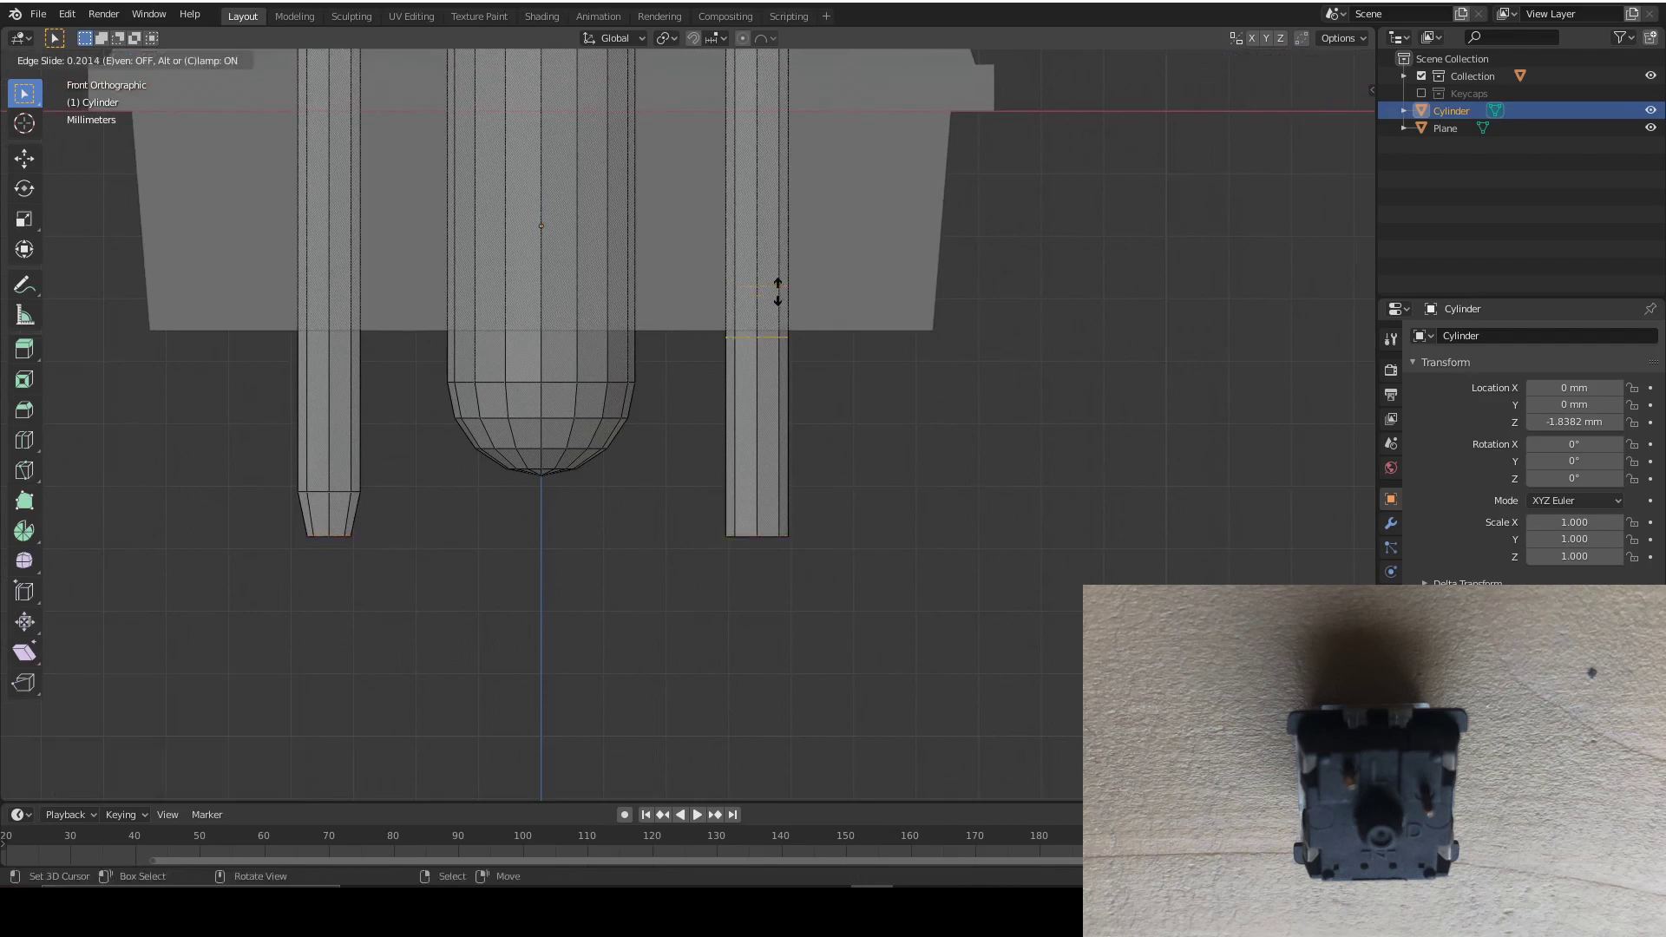
pyautogui.click(841, 443)
pyautogui.moveTo(838, 560); pyautogui.dragTo(703, 512)
pyautogui.press('s')
pyautogui.click(934, 542)
# Return to Object Mode and orbit around to view the whole switch
pyautogui.scroll(-5, 937, 556)
pyautogui.press('Tab')
pyautogui.moveTo(825, 398); pyautogui.dragTo(708, 508, button='middle')
pyautogui.moveTo(564, 289); pyautogui.dragTo(1006, 404, button='middle')
pyautogui.moveTo(605, 168); pyautogui.dragTo(868, 504, button='middle')
# Turn off X-ray and select the housing Plane
pyautogui.click(1276, 59)
pyautogui.moveTo(1052, 591); pyautogui.dragTo(945, 306, button='middle')
pyautogui.click(805, 407)
pyautogui.moveTo(923, 476); pyautogui.dragTo(972, 468, button='middle')
# Add a Boolean modifier to the housing set to Union with the Cylinder as target
pyautogui.click(1391, 523)
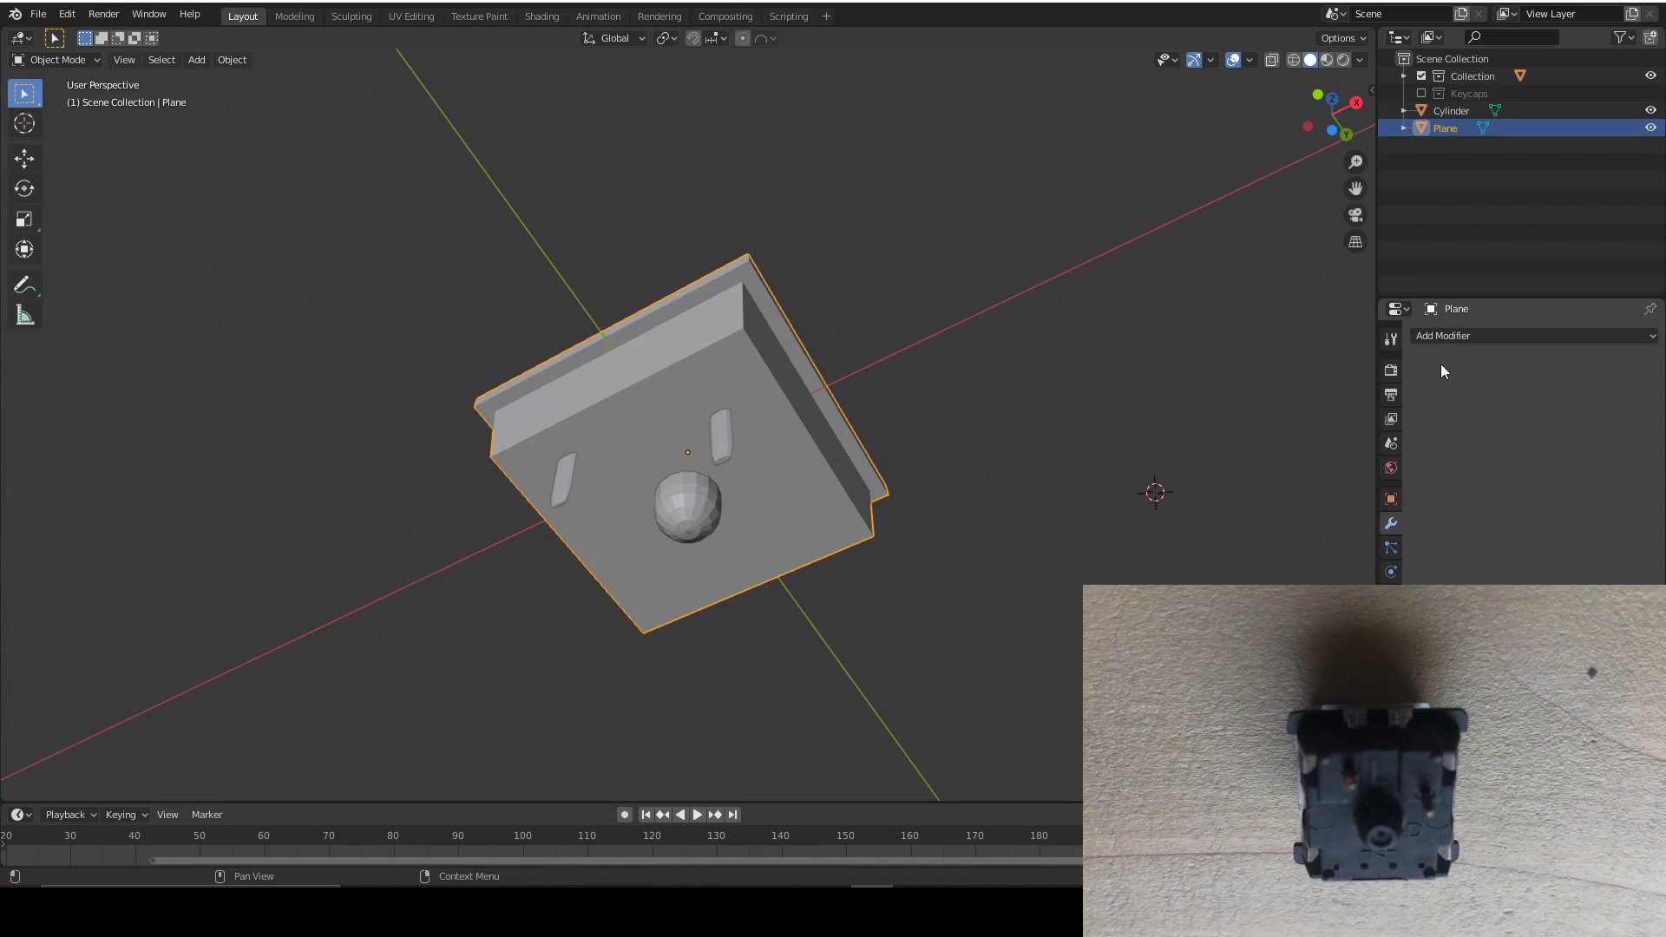
pyautogui.click(1498, 336)
pyautogui.click(1331, 415)
pyautogui.click(1525, 434)
pyautogui.click(1501, 474)
pyautogui.click(1645, 432)
pyautogui.click(708, 508)
# Hide the Cylinder to inspect the merged housing, then apply the Boolean modifier
pyautogui.click(1651, 110)
pyautogui.moveTo(975, 353); pyautogui.dragTo(757, 467, button='middle')
pyautogui.moveTo(740, 81); pyautogui.dragTo(867, 217, button='middle')
pyautogui.click(1482, 392)
# Delete the leftover Cylinder object from the Outliner
pyautogui.click(1560, 108)
pyautogui.rightClick(1560, 106)
pyautogui.click(1466, 132)
pyautogui.moveTo(1111, 278); pyautogui.dragTo(902, 178, button='middle')
# In Edit Mode on the housing, select the bottom edges and delete them
pyautogui.moveTo(1004, 561); pyautogui.dragTo(1267, 93, button='middle')
pyautogui.click(707, 387)
pyautogui.press('Tab')
pyautogui.click(484, 384)
pyautogui.moveTo(466, 381); pyautogui.dragTo(587, 443, button='middle')
pyautogui.keyDown('shift'); pyautogui.click(837, 473); pyautogui.keyUp('shift')
pyautogui.moveTo(1023, 484); pyautogui.dragTo(885, 509, button='middle')
pyautogui.press('x')
pyautogui.click(876, 490)
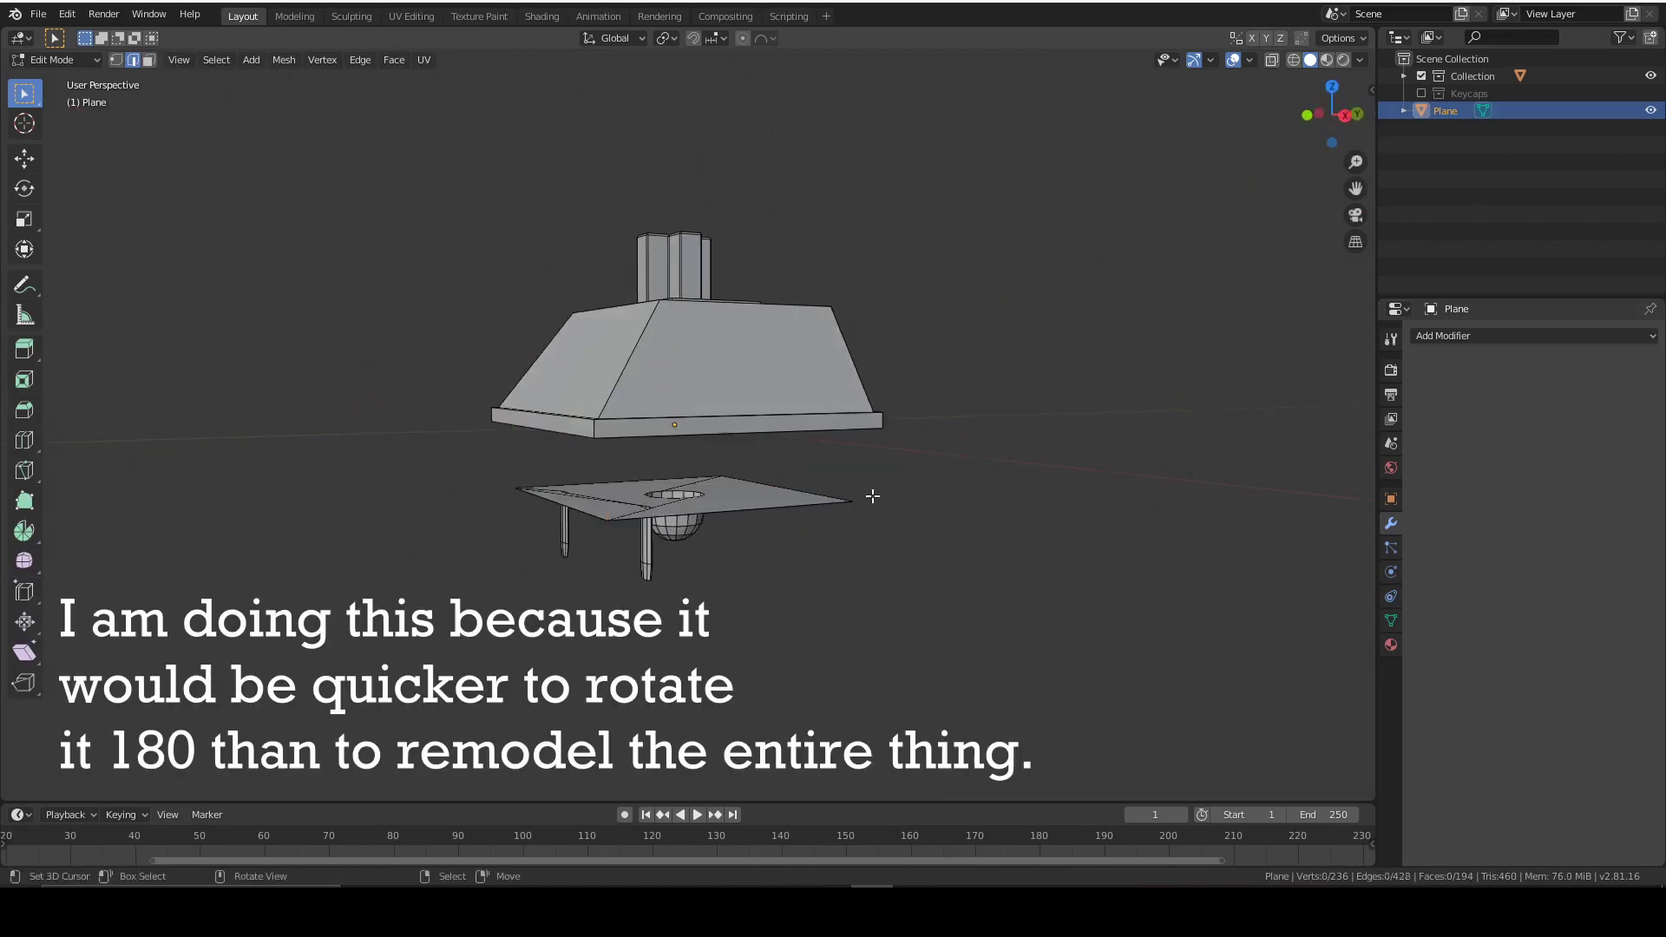
pyautogui.moveTo(871, 491); pyautogui.dragTo(945, 568, button='middle')
# With X-ray on, box-select the lower base and pins and rotate them 180° around Z
pyautogui.click(1325, 109)
pyautogui.click(1273, 59)
pyautogui.moveTo(952, 623); pyautogui.dragTo(458, 473)
pyautogui.moveTo(1121, 397); pyautogui.dragTo(1030, 472, button='middle')
pyautogui.press('r')
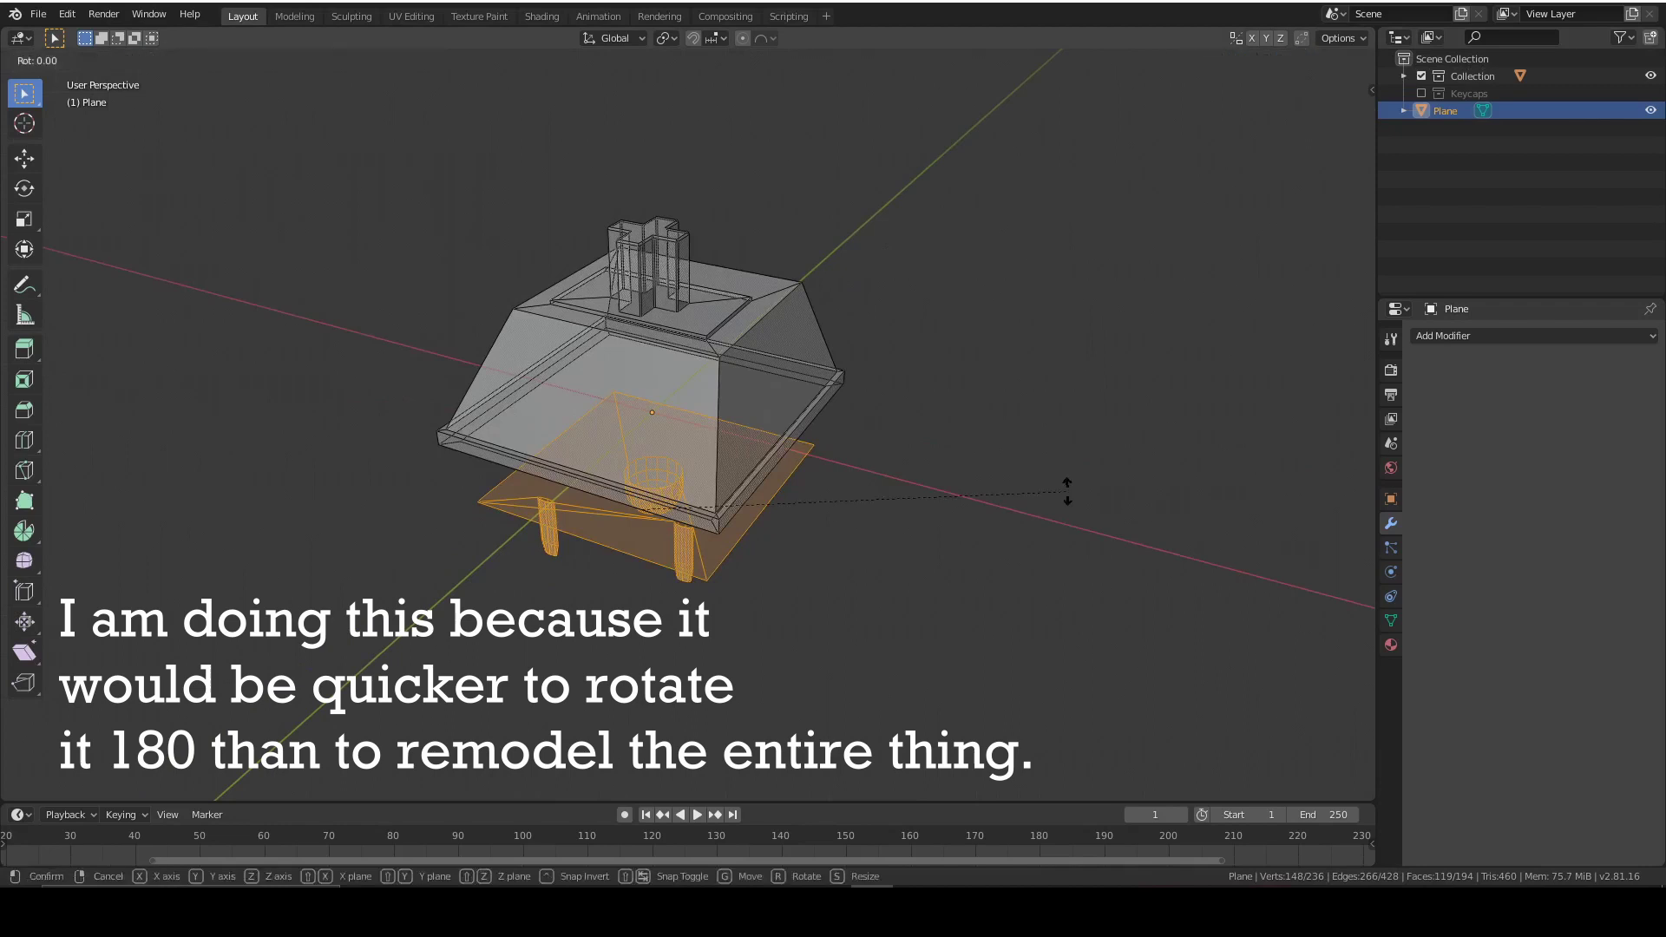
pyautogui.press('z')
pyautogui.write('180')
pyautogui.press('Return')
# Check the flipped base from a lower angle and the X-axis side view
pyautogui.moveTo(1216, 394); pyautogui.dragTo(793, 341, button='middle')
pyautogui.click(1336, 106)
pyautogui.scroll(6, 1076, 496)
pyautogui.scroll(-5, 1157, 544)
# Move the rotated base along the Y axis into position under the housing
pyautogui.press('g')
pyautogui.press('x')
pyautogui.press('y')
pyautogui.click(1232, 543)
pyautogui.moveTo(923, 554); pyautogui.dragTo(1016, 623, button='middle')
pyautogui.moveTo(845, 552); pyautogui.dragTo(1097, 513, button='middle')
pyautogui.click(1307, 110)
pyautogui.moveTo(1030, 315); pyautogui.dragTo(214, 80, button='middle')
pyautogui.scroll(-1, 894, 615)
# In vertex select, pick matching base and housing vertices and join them with an edge
pyautogui.press('1')
pyautogui.click(870, 577)
pyautogui.moveTo(911, 558); pyautogui.dragTo(959, 436, button='middle')
pyautogui.keyDown('shift'); pyautogui.click(946, 269); pyautogui.keyUp('shift')
pyautogui.click(288, 231)
pyautogui.keyDown('shift'); pyautogui.click(299, 389); pyautogui.keyUp('shift')
pyautogui.moveTo(291, 392); pyautogui.dragTo(651, 450, button='middle')
pyautogui.keyDown('shift'); pyautogui.click(1047, 577); pyautogui.keyUp('shift')
pyautogui.moveTo(1047, 577); pyautogui.dragTo(1096, 463, button='middle')
pyautogui.click(1083, 487)
pyautogui.press('f')
# Fill the remaining side faces between base and housing walls, then turn off X-ray
pyautogui.click(482, 486)
pyautogui.moveTo(555, 417); pyautogui.dragTo(836, 594, button='middle')
pyautogui.press('f')
pyautogui.click(875, 550)
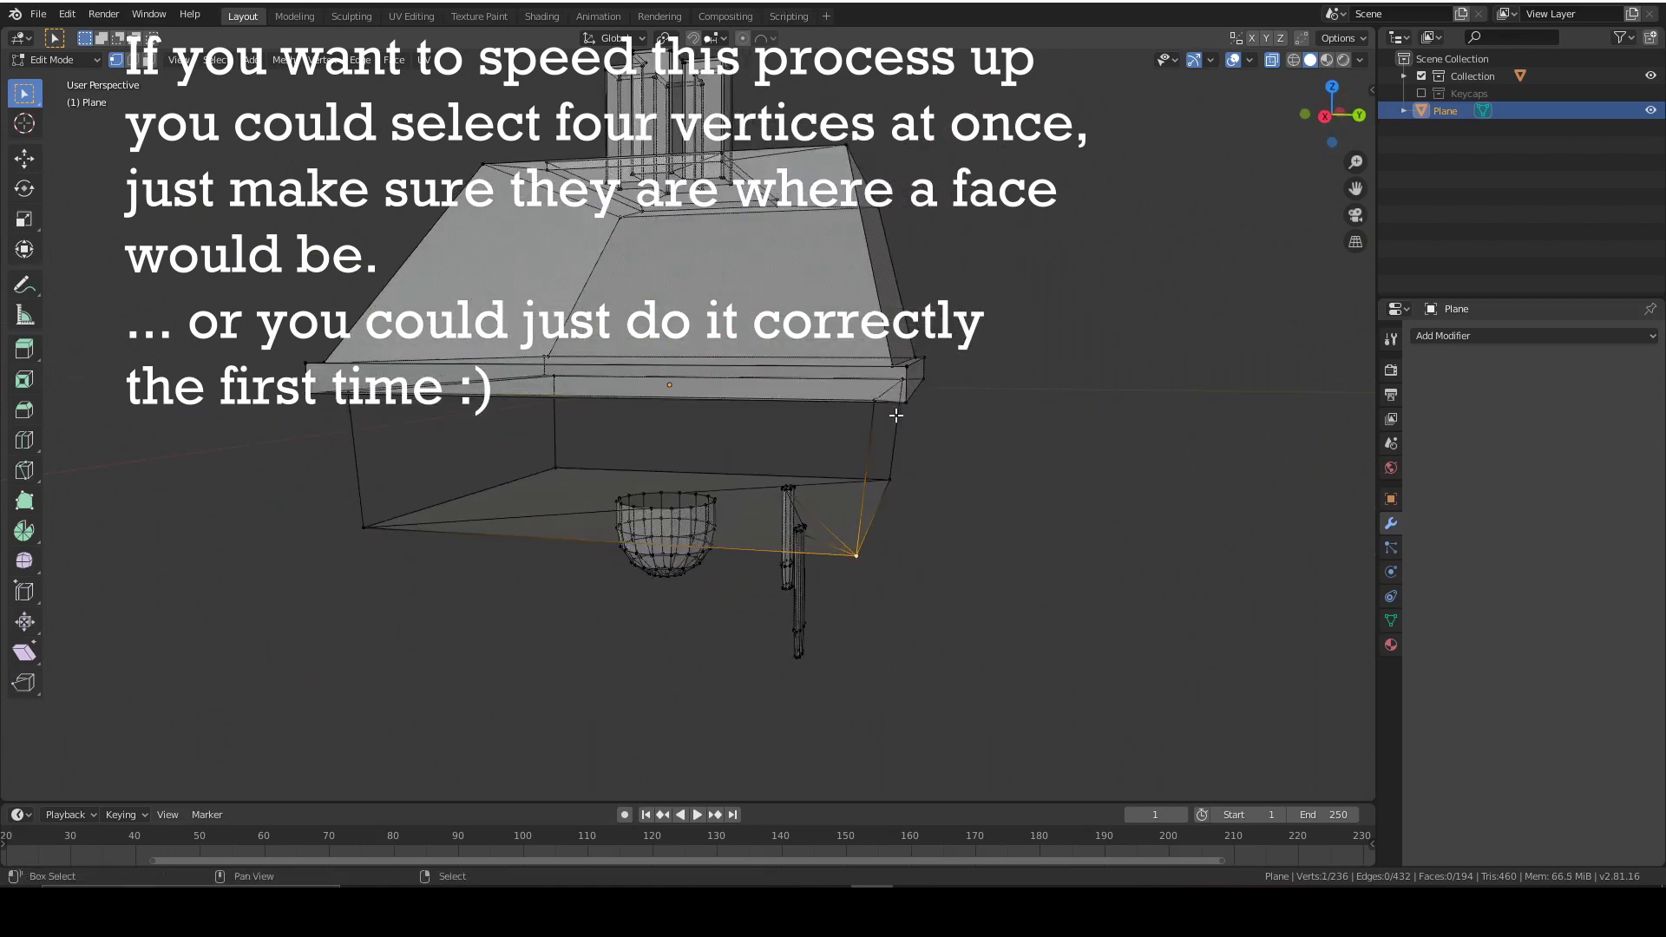
pyautogui.moveTo(1052, 598); pyautogui.dragTo(958, 380, button='middle')
pyautogui.press('f')
pyautogui.moveTo(335, 391); pyautogui.dragTo(1033, 418, button='middle')
pyautogui.press('f')
pyautogui.press('f')
pyautogui.moveTo(305, 372); pyautogui.dragTo(489, 460, button='middle')
pyautogui.scroll(-4, 1013, 608)
pyautogui.press('f')
pyautogui.click(1272, 59)
pyautogui.moveTo(1067, 190); pyautogui.dragTo(799, 343, button='middle')
# Re-enter Edit Mode on the housing in edge select and pick its vertical corner edges
pyautogui.press('Tab')
pyautogui.scroll(-2, 726, 470)
pyautogui.moveTo(704, 375); pyautogui.dragTo(792, 404, button='middle')
pyautogui.scroll(5, 616, 538)
pyautogui.scroll(-5, 618, 539)
pyautogui.press('Tab')
pyautogui.scroll(-3, 620, 538)
pyautogui.scroll(3, 618, 521)
pyautogui.press('2')
pyautogui.scroll(1, 676, 501)
pyautogui.keyDown('alt'); pyautogui.keyDown('shift'); pyautogui.click(794, 456); pyautogui.keyUp('shift'); pyautogui.keyUp('alt')
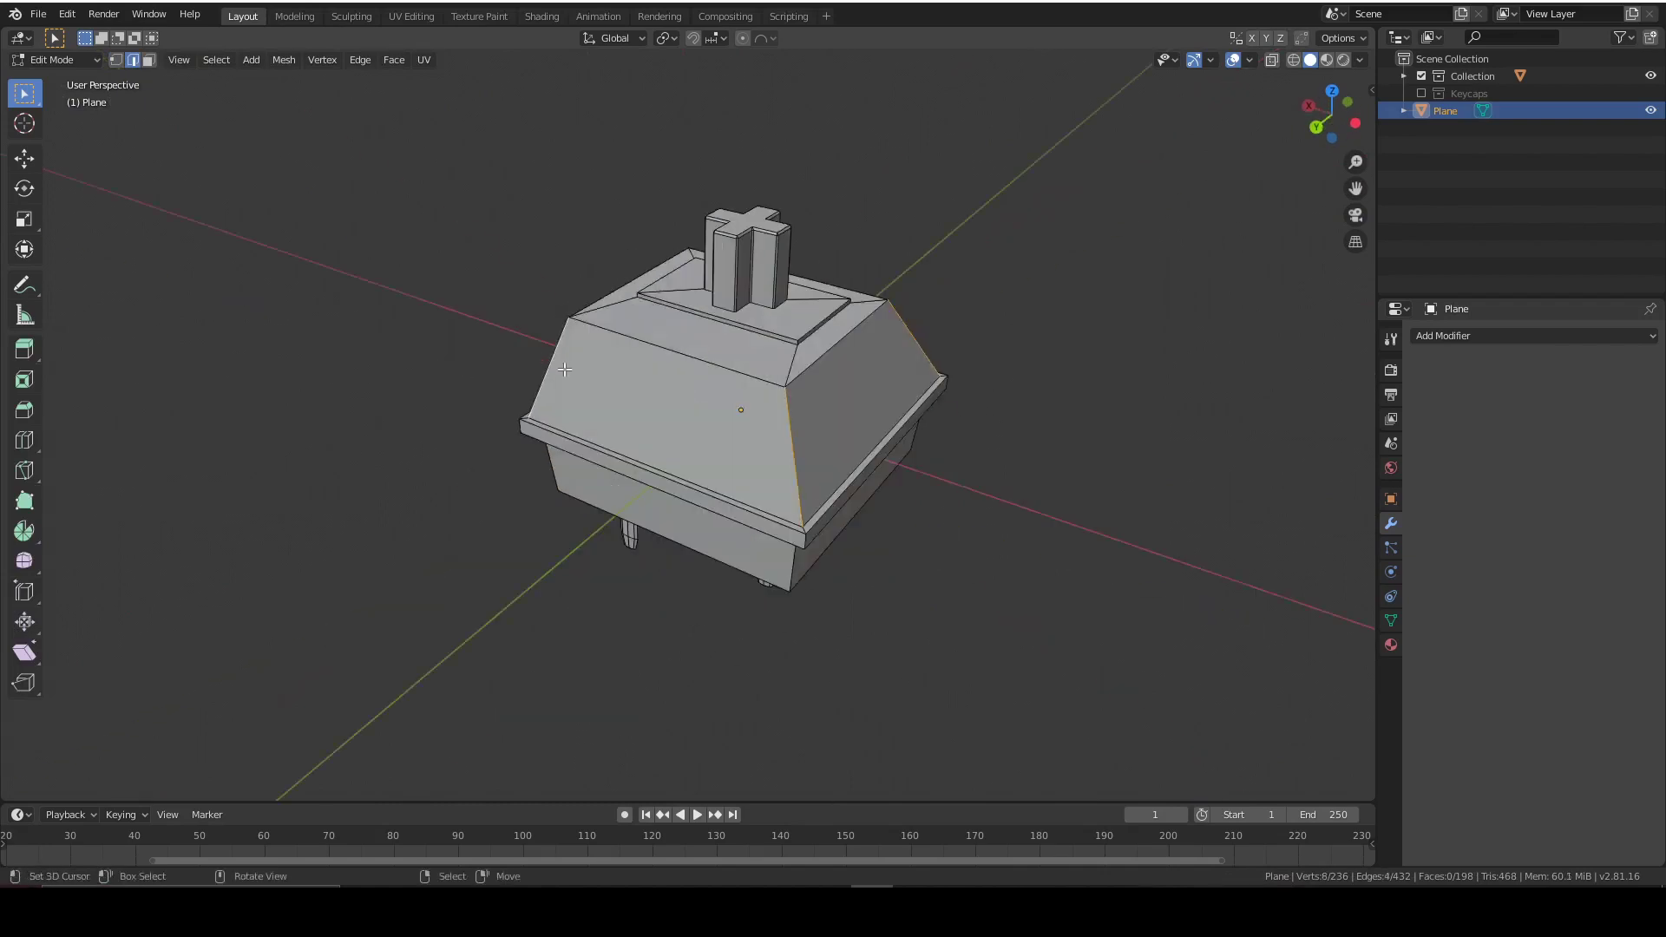